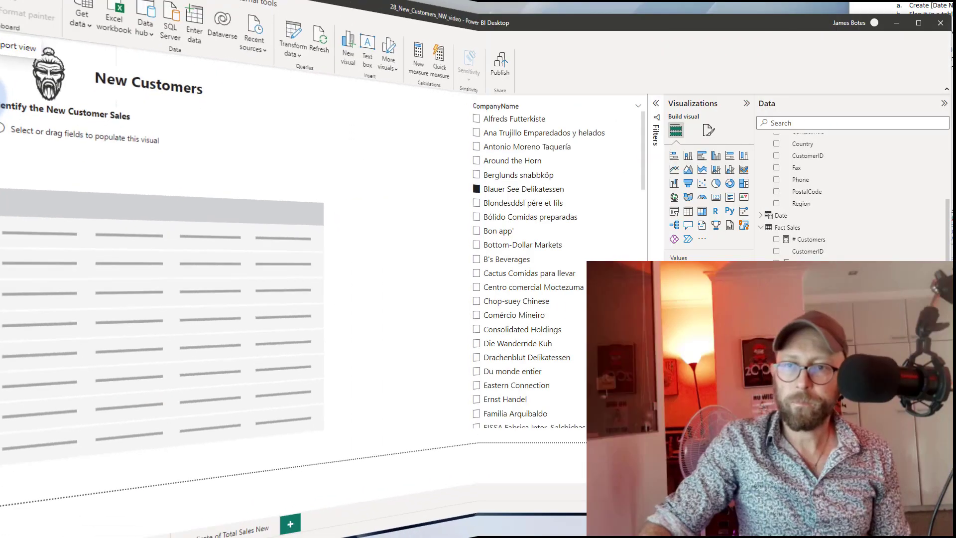
# Show the data model diagram and reposition the Fact Sales and Customers tables so their relationship is easier to see
pyautogui.click(17, 144)
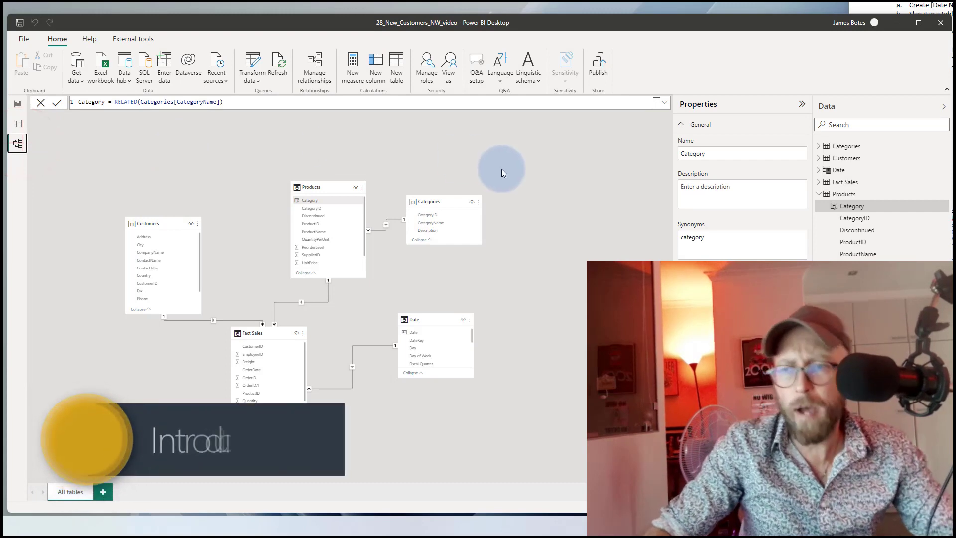
pyautogui.moveTo(256, 330)
pyautogui.mouseDown()
pyautogui.moveTo(254, 314)
pyautogui.moveTo(268, 318)
pyautogui.moveTo(243, 317)
pyautogui.mouseUp()
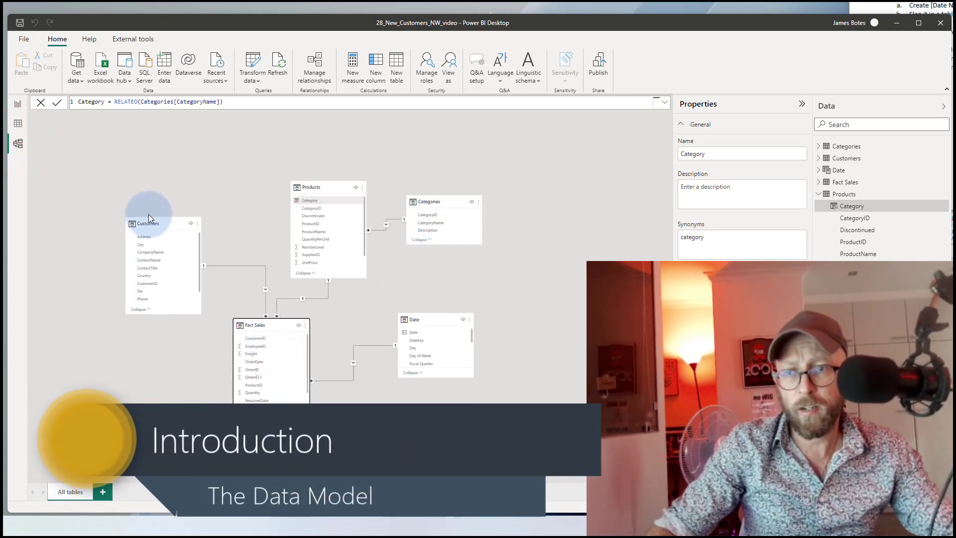
pyautogui.moveTo(148, 218); pyautogui.dragTo(125, 217)
pyautogui.click(273, 325)
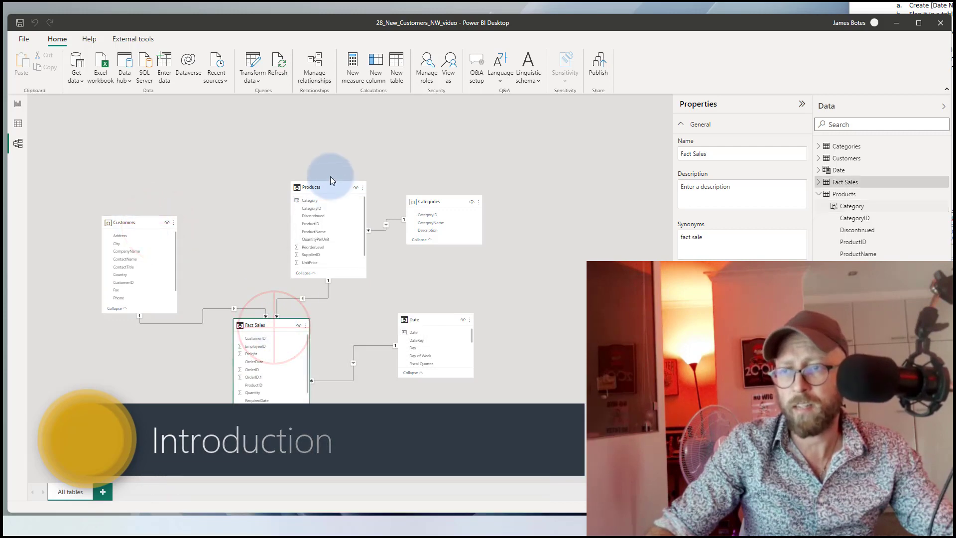
# Reposition the Products, Categories and Date tables around Fact Sales in the model diagram, leaving nothing selected
pyautogui.moveTo(316, 188); pyautogui.dragTo(319, 180)
pyautogui.moveTo(427, 205); pyautogui.dragTo(414, 208)
pyautogui.click(320, 185)
pyautogui.moveTo(448, 319); pyautogui.dragTo(432, 324)
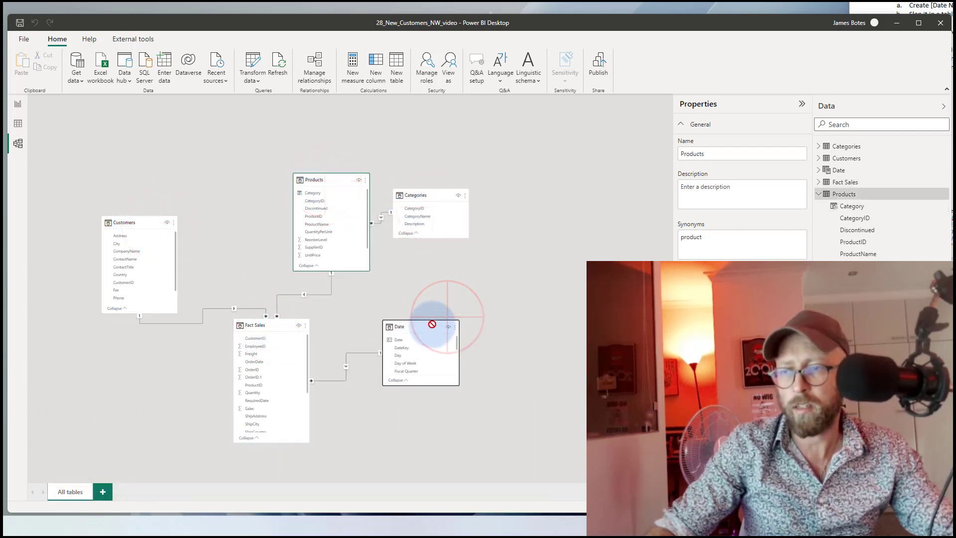
pyautogui.click(432, 335)
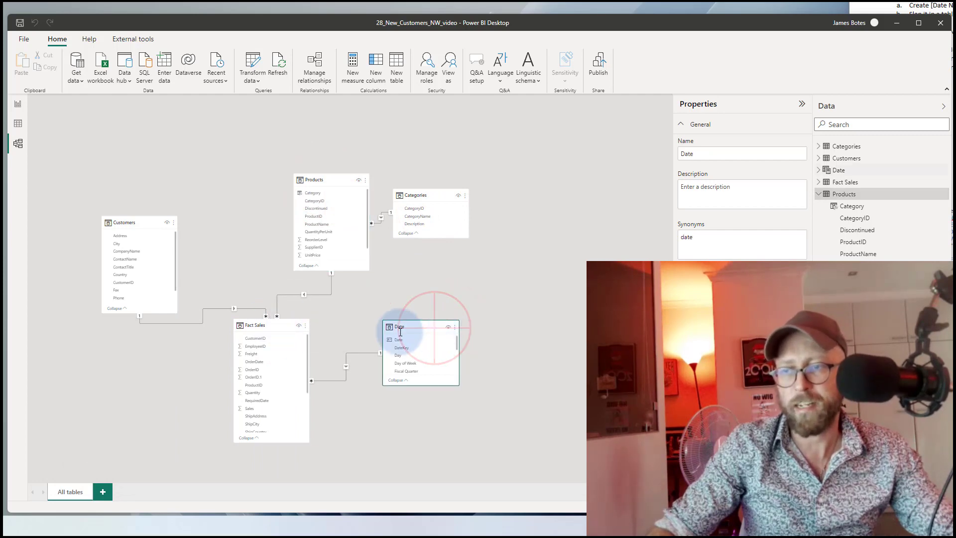
pyautogui.click(359, 451)
pyautogui.click(73, 129)
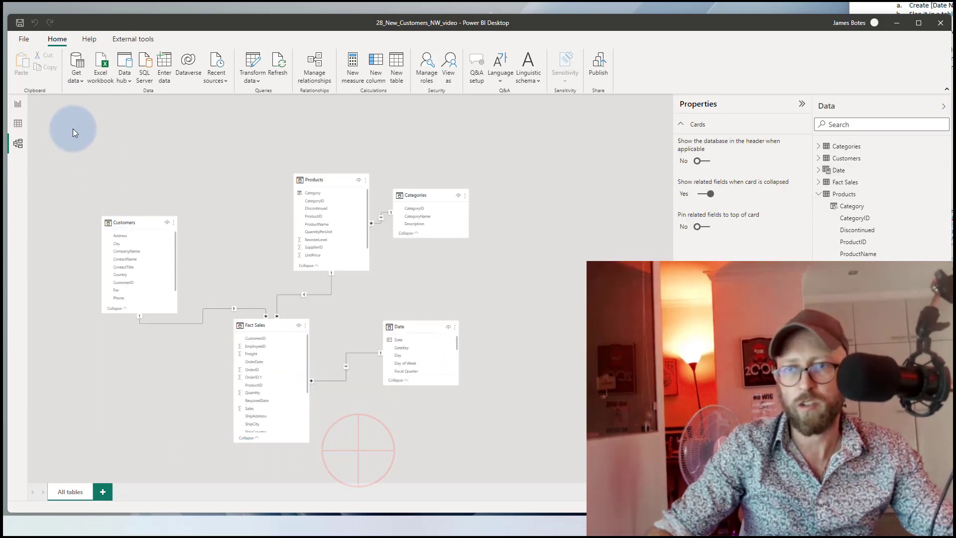
# Return to the report page and create a new measure in the Fact Sales table
pyautogui.click(21, 108)
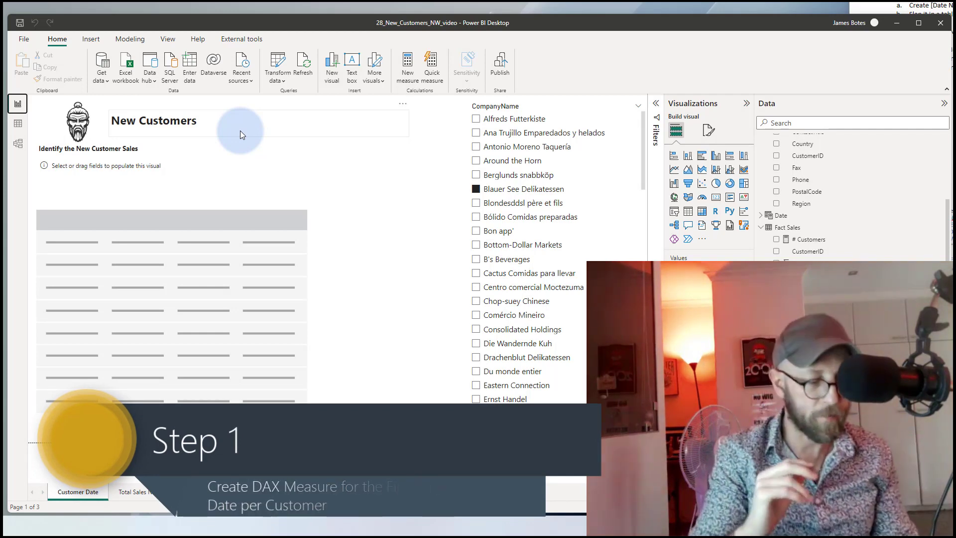
pyautogui.scroll(3, 839, 246)
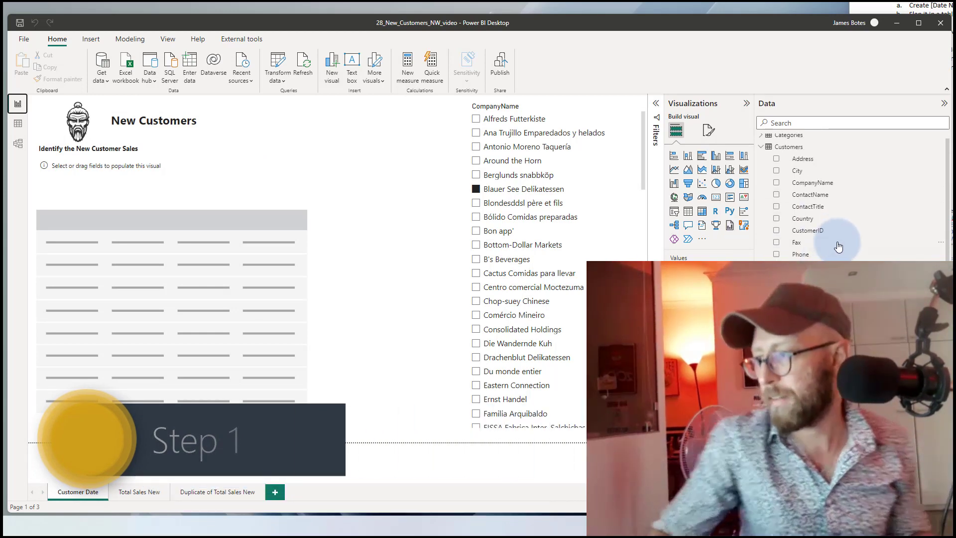
pyautogui.click(833, 307)
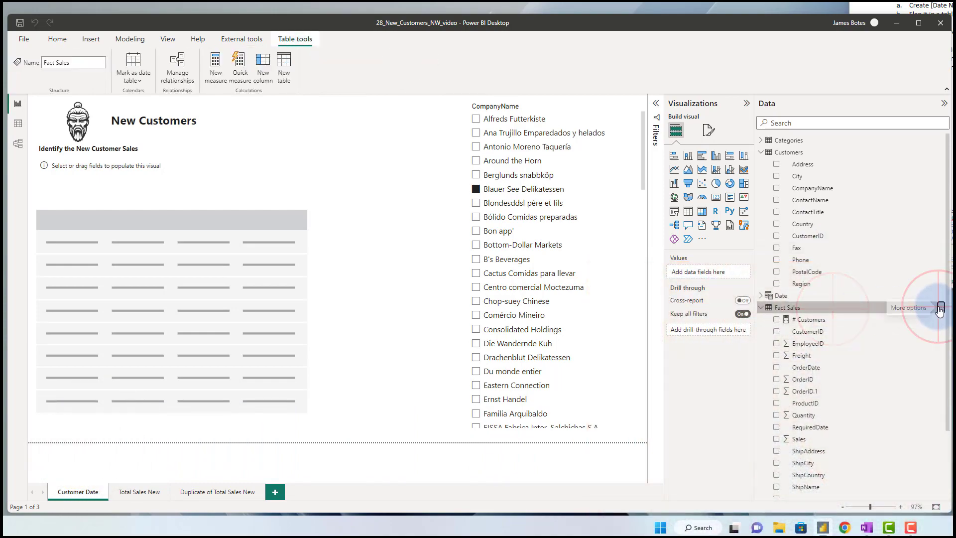
pyautogui.click(940, 308)
pyautogui.click(913, 312)
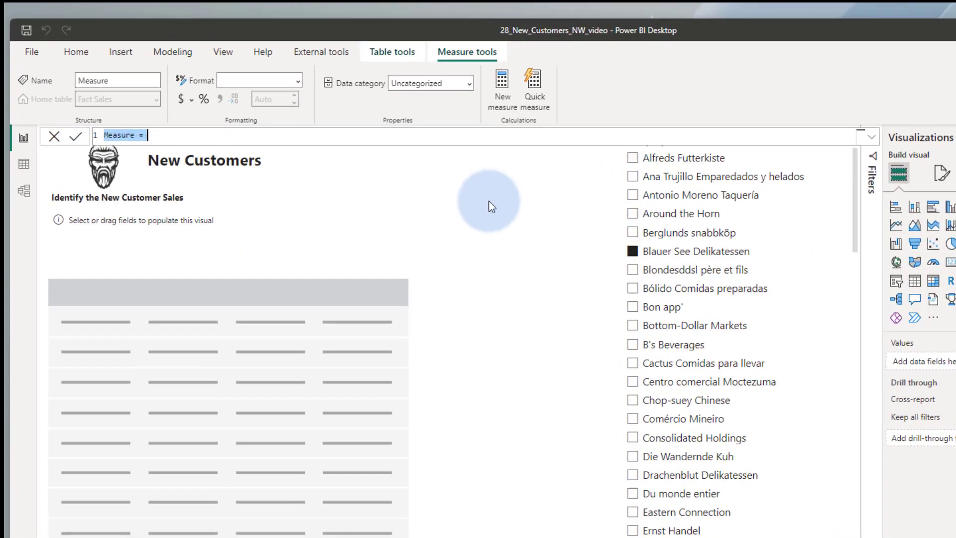
# Begin the measure's formula with CALCULATE( on its own line, leaving a new line for its expression
pyautogui.click(215, 138)
pyautogui.hotkey('shift', 'Return')
pyautogui.write('CALCULATE(')
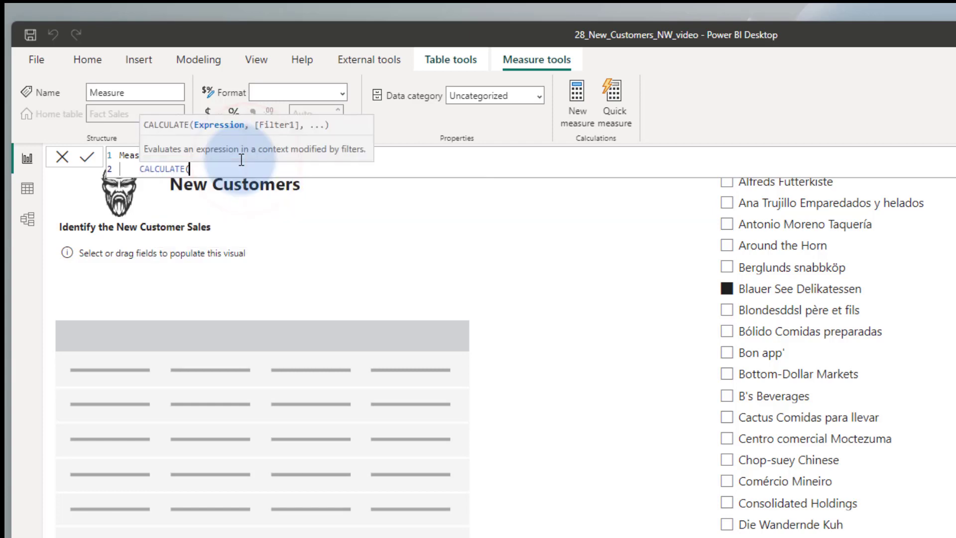
pyautogui.hotkey('shift', 'Return')
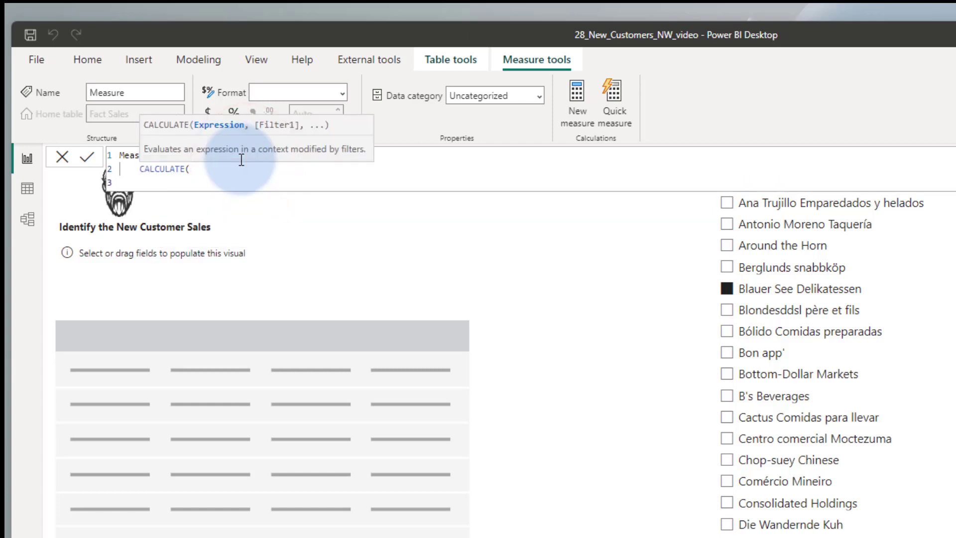
# Enter MIN('Fact Sales'[OrderDate]), as the expression that CALCULATE evaluates
pyautogui.write('MIN')
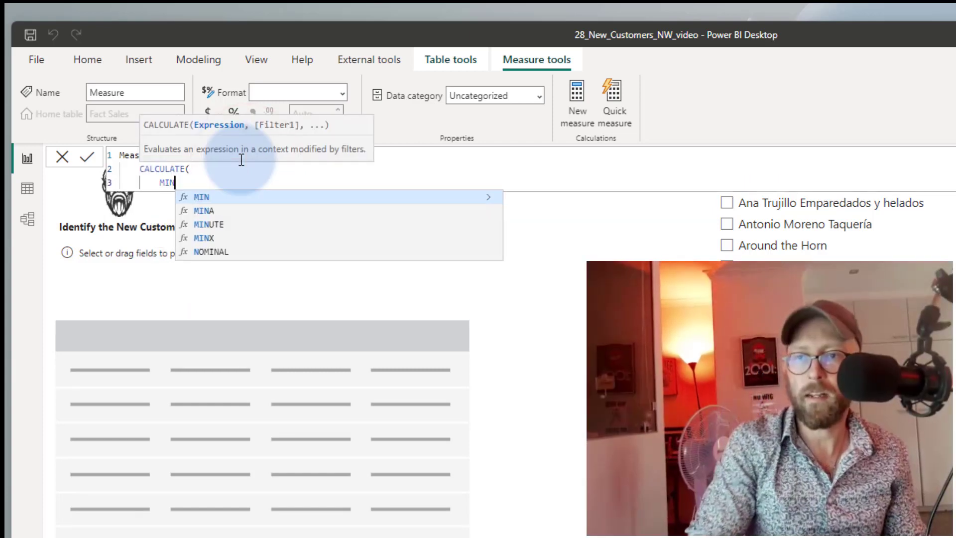
pyautogui.write('(')
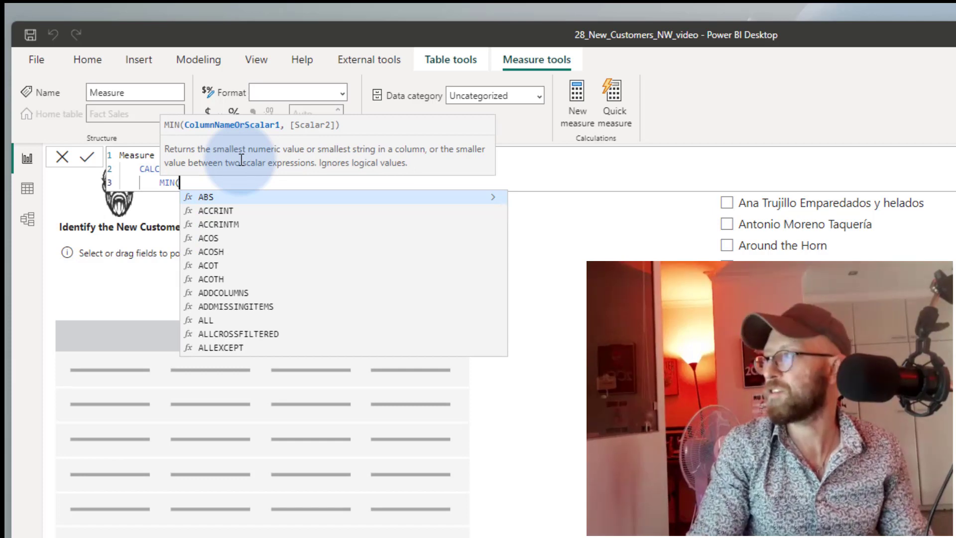
pyautogui.write('Fact')
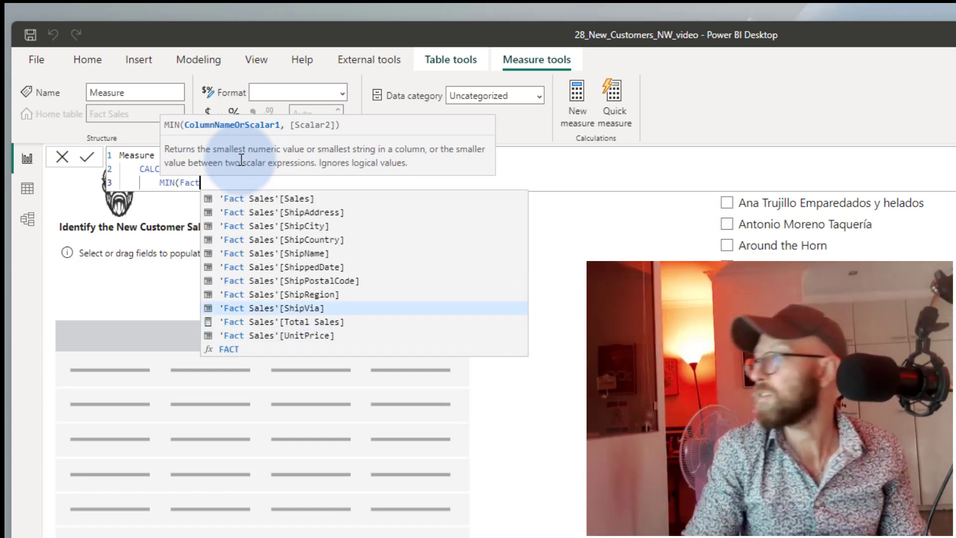
pyautogui.press('Up')
pyautogui.press('Up')
pyautogui.press('Up')
pyautogui.press('Up')
pyautogui.press('Up')
pyautogui.press('Up')
pyautogui.press('Up')
pyautogui.press('Up')
pyautogui.press('Up')
pyautogui.press('Up')
pyautogui.press('Up')
pyautogui.press('Up')
pyautogui.press('Up')
pyautogui.press('Up')
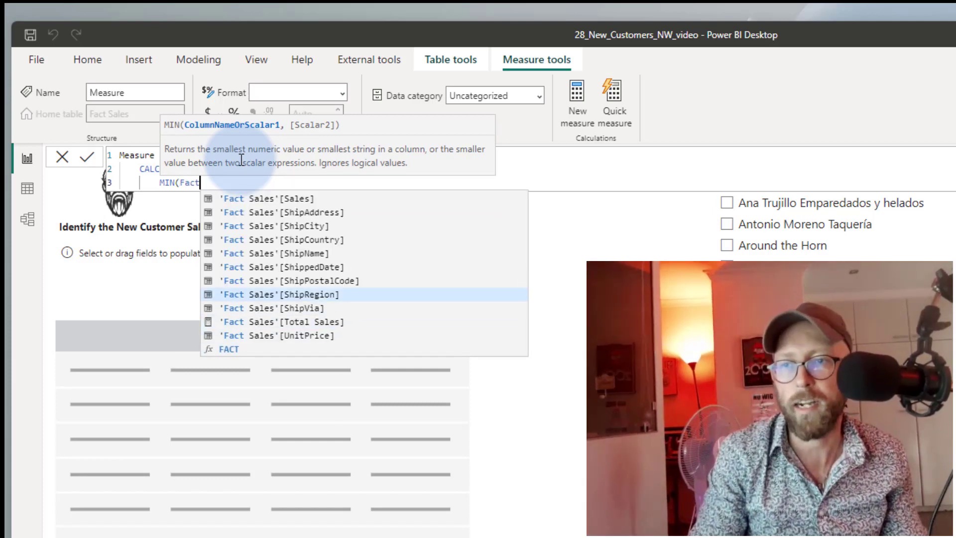
pyautogui.press('Tab')
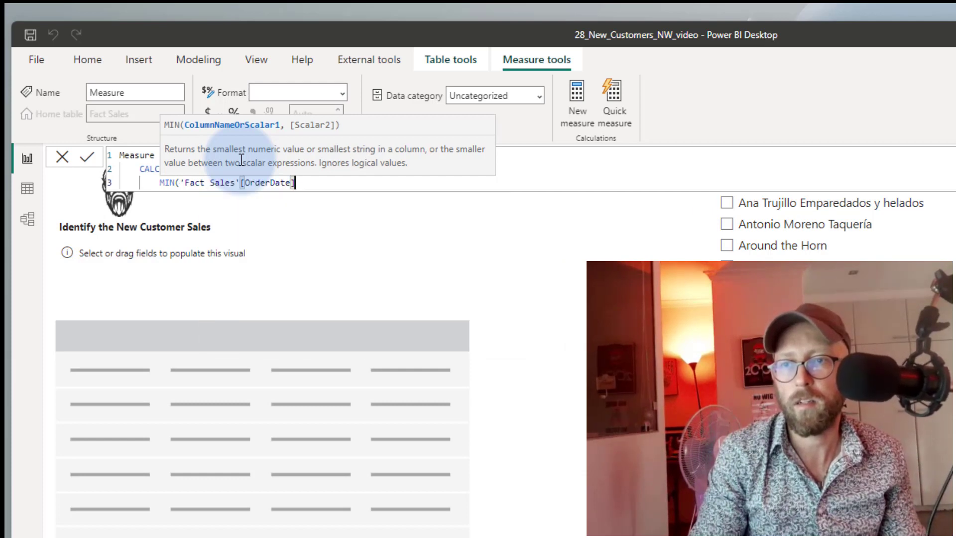
pyautogui.write('),')
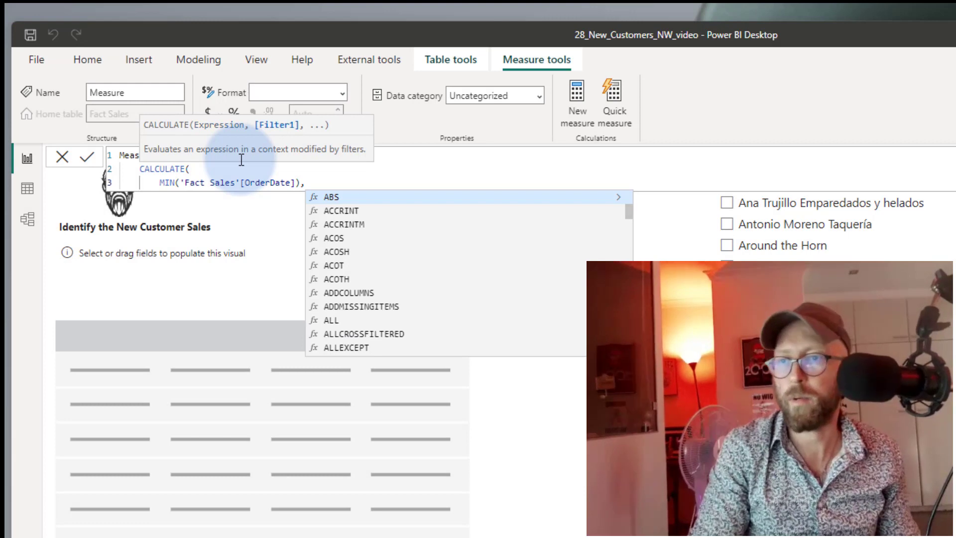
# Add an ALLEXCEPT filter on a new line with 'Fact Sales' as its table
pyautogui.hotkey('shift', 'Return')
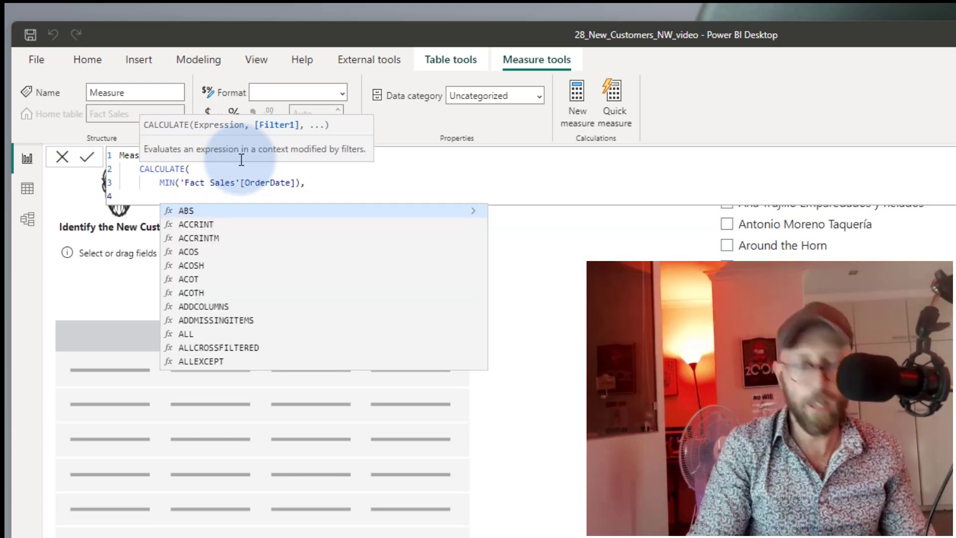
pyautogui.write('ALL')
pyautogui.press('Down')
pyautogui.press('Down')
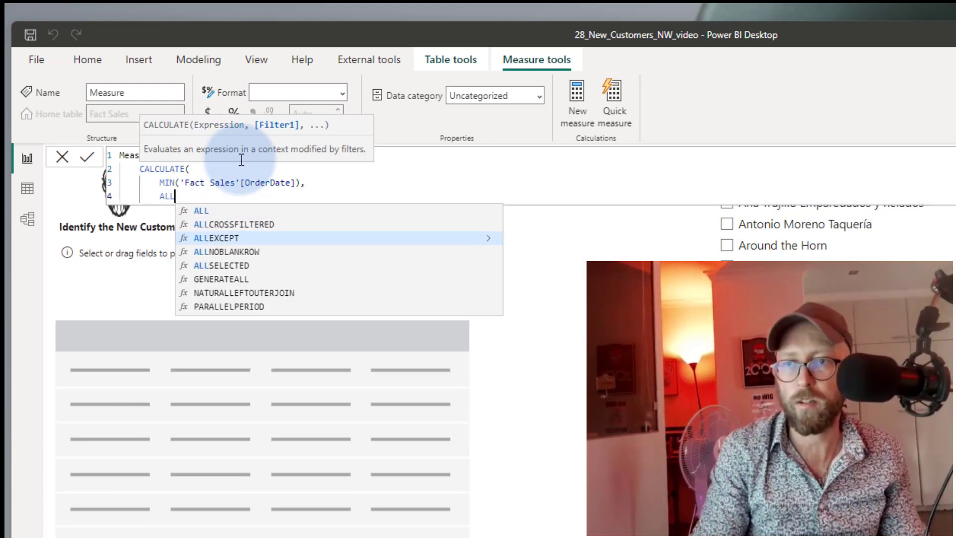
pyautogui.press('Tab')
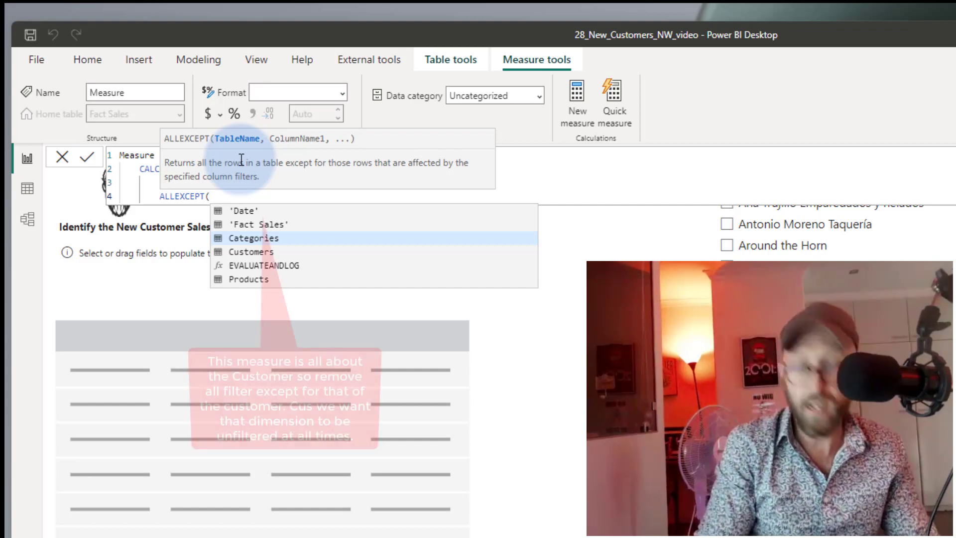
pyautogui.write("'Fac")
pyautogui.press('Tab')
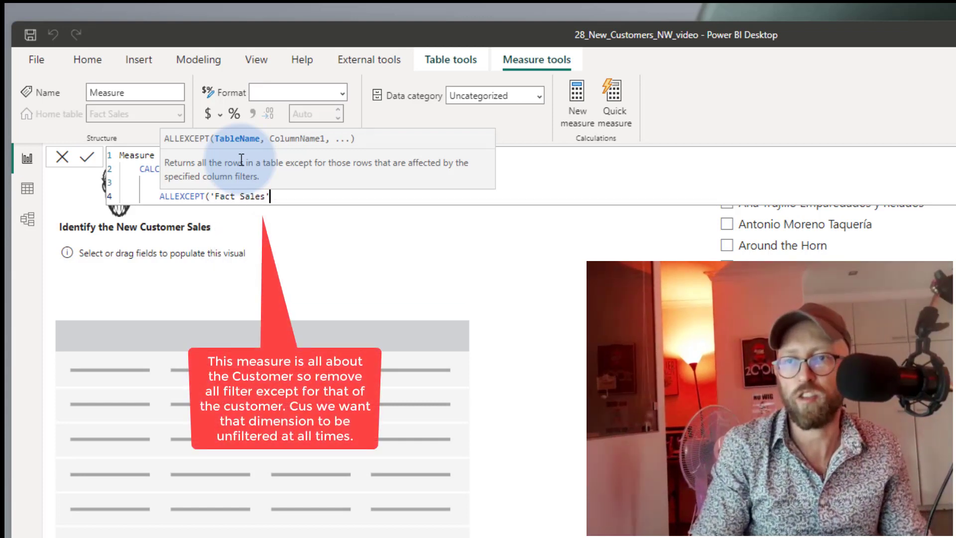
# Add 'Fact Sales'[CustomerID] on a new line as the first column exempted in ALLEXCEPT
pyautogui.write(',')
pyautogui.hotkey('shift', 'Return')
pyautogui.press('Tab')
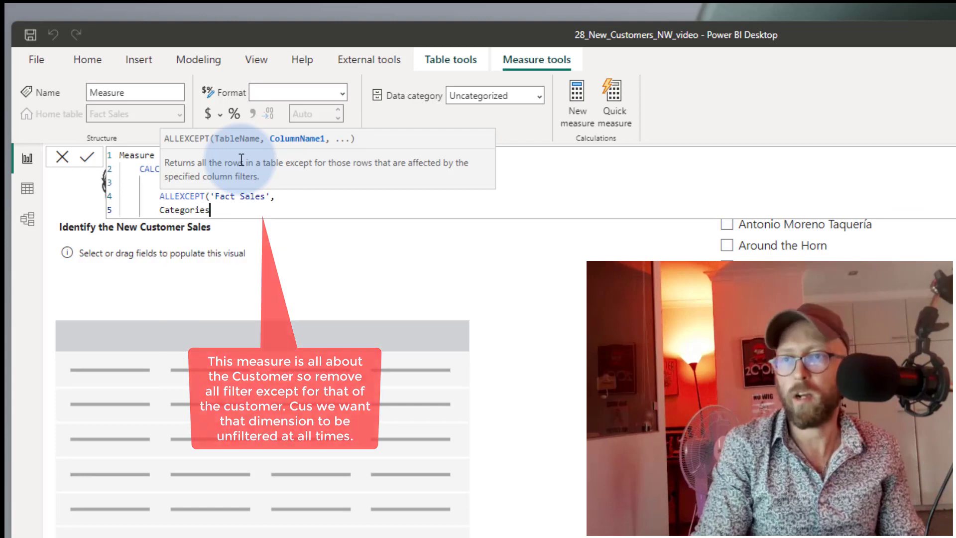
pyautogui.press('BackSpace')
pyautogui.hotkey('ctrl', 'BackSpace')
pyautogui.write("'Fact Sales'[CustomerID]")
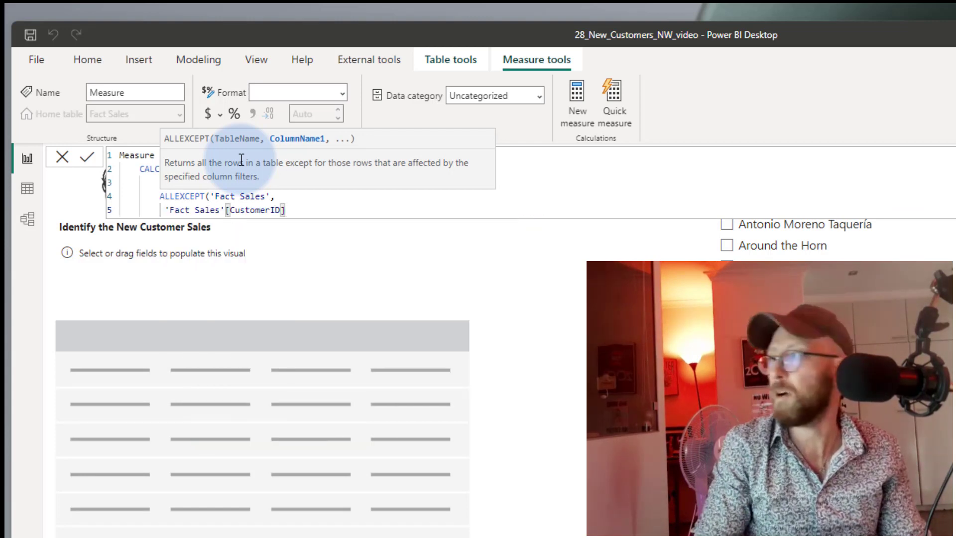
# Exempt 'Customers' in ALLEXCEPT as well, close the formula, and commit the measure as Date New Customer (Absolute)
pyautogui.write(',')
pyautogui.hotkey('shift', 'Return')
pyautogui.write("'Customers')")
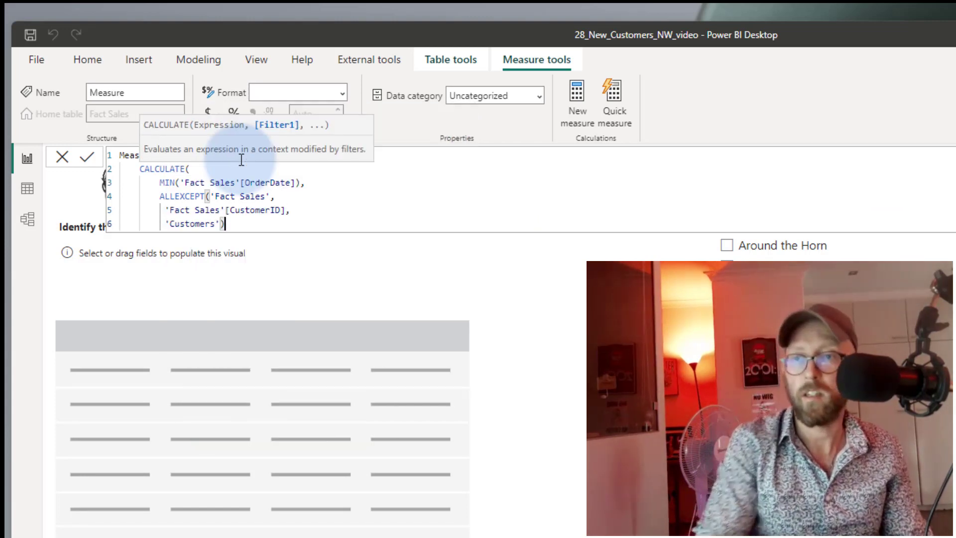
pyautogui.write(')')
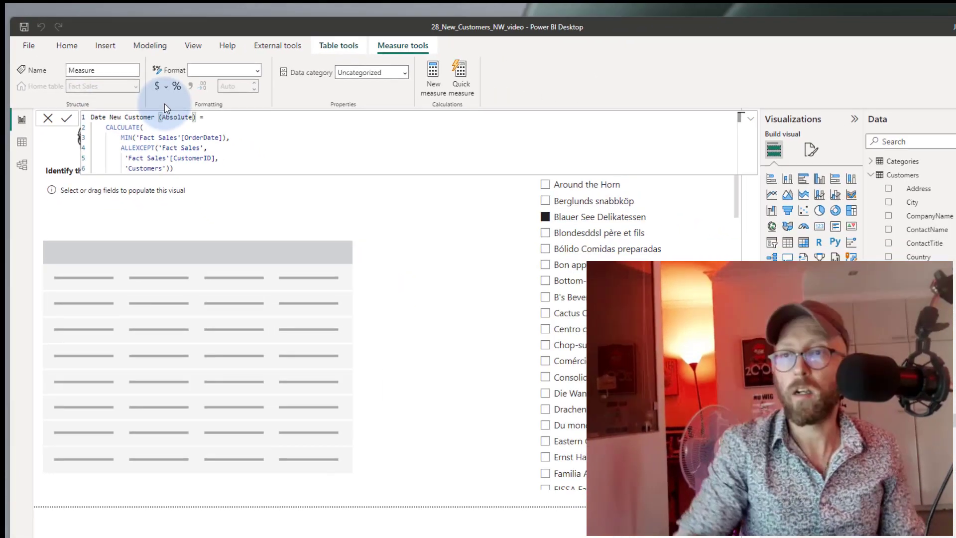
pyautogui.press('Return')
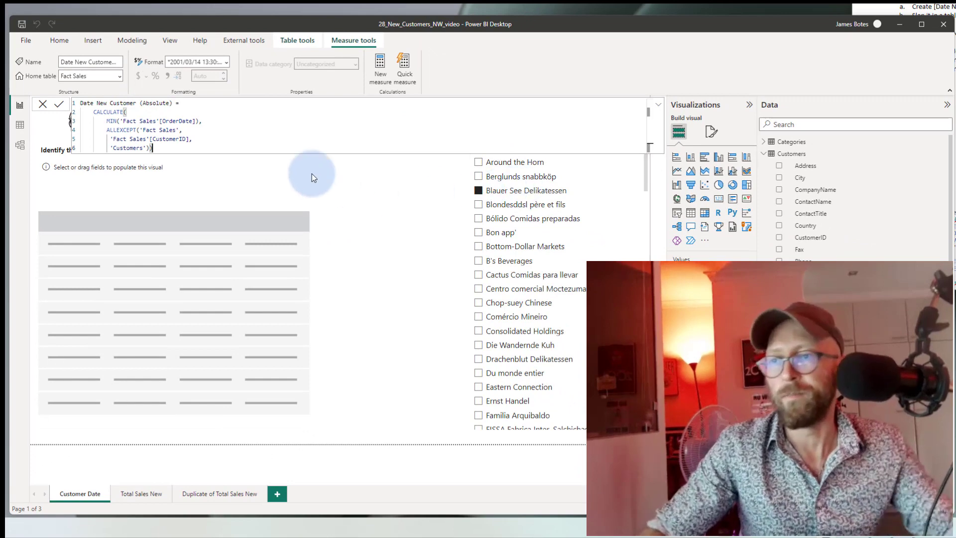
# Add the Customers CompanyName field to the empty table visual and clear the Blauer See Delikatessen selection in the slicer
pyautogui.click(180, 175)
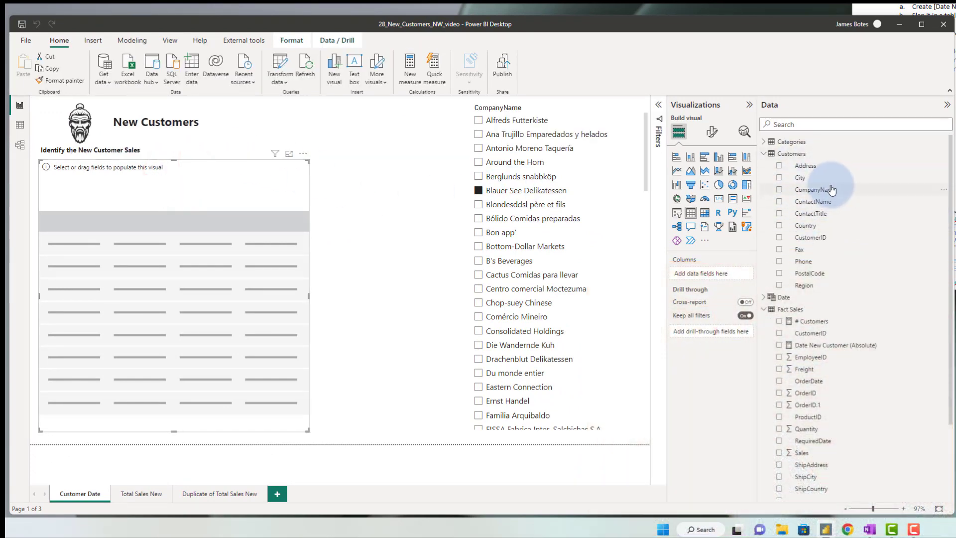
pyautogui.moveTo(817, 190); pyautogui.dragTo(106, 234)
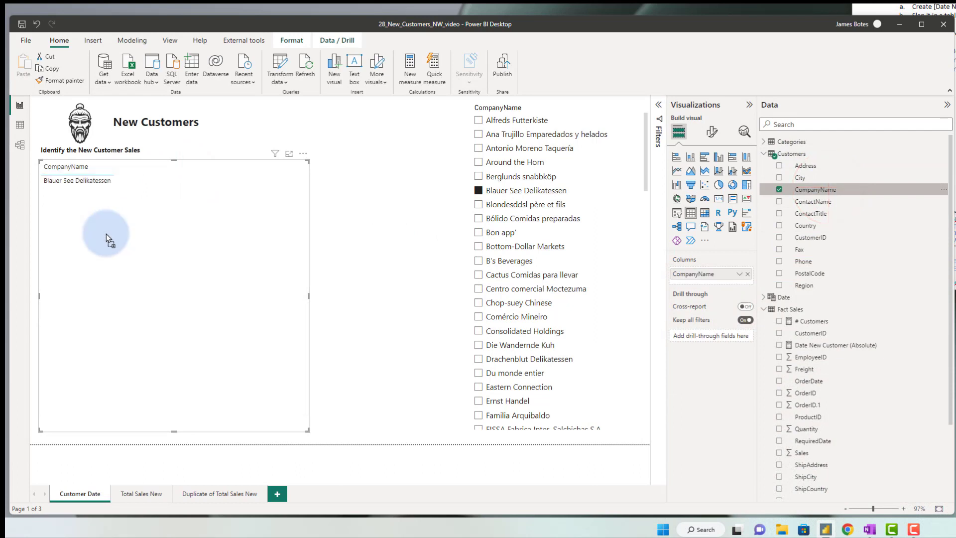
pyautogui.click(482, 192)
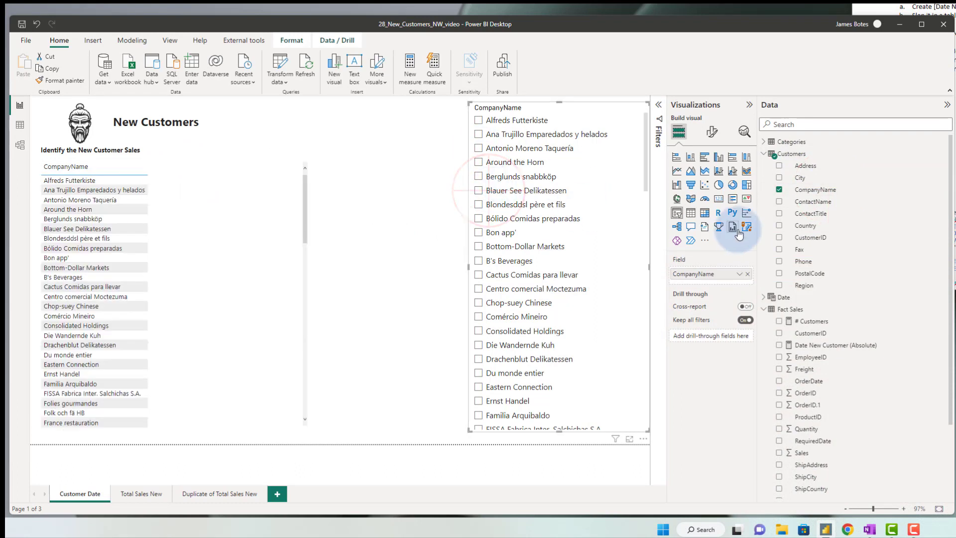
# Add Date New Customer (Absolute) to the table visual and format the measure as dd mmmm yyyy
pyautogui.scroll(-4, 835, 274)
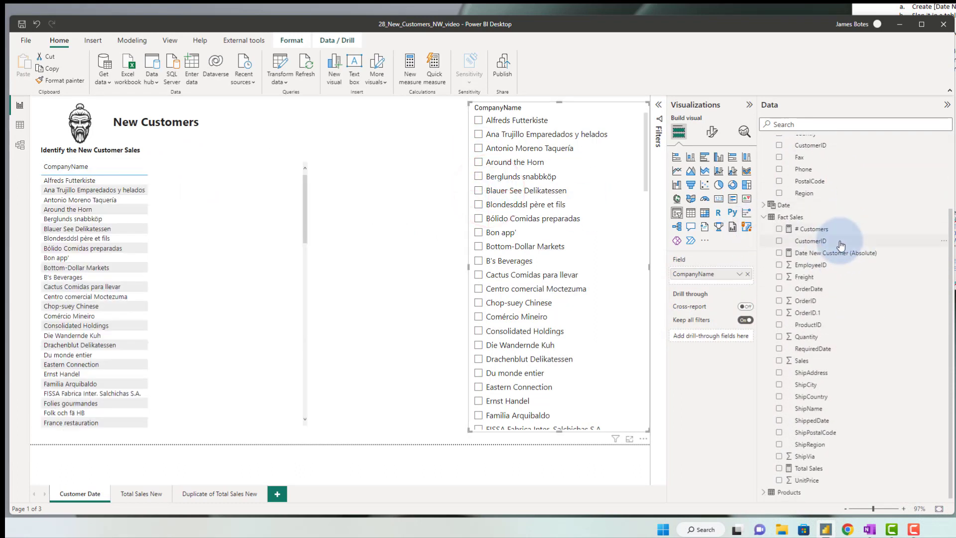
pyautogui.moveTo(826, 259); pyautogui.dragTo(235, 234)
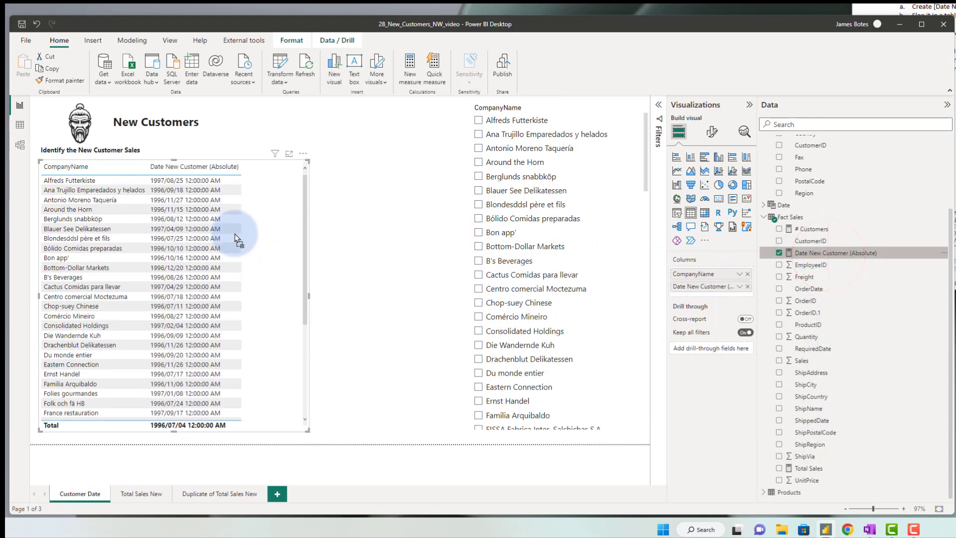
pyautogui.click(828, 254)
pyautogui.click(197, 61)
pyautogui.click(209, 80)
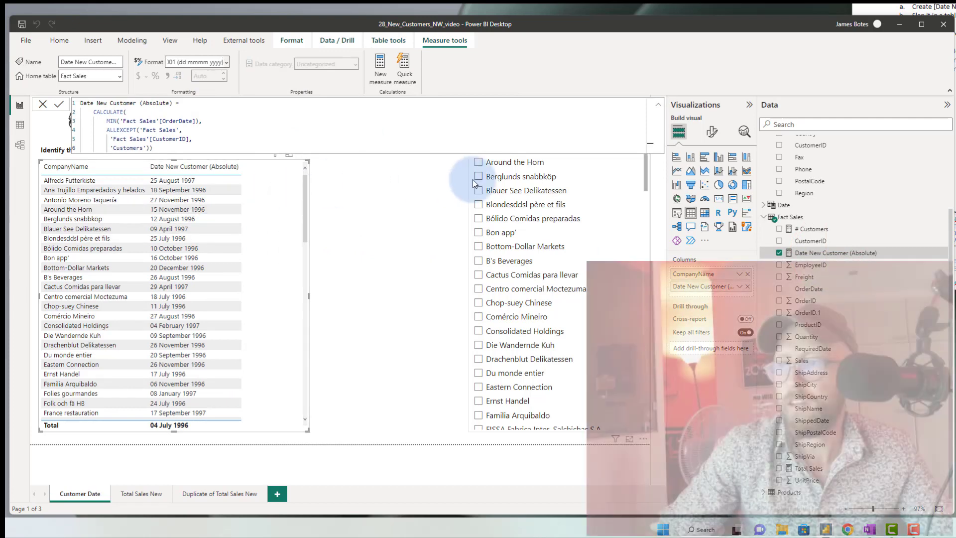
# Check the first order date of individual companies by filtering the slicer on several entries from Alfreds Futterkiste to Berglunds snabbköp
pyautogui.click(448, 209)
pyautogui.click(479, 120)
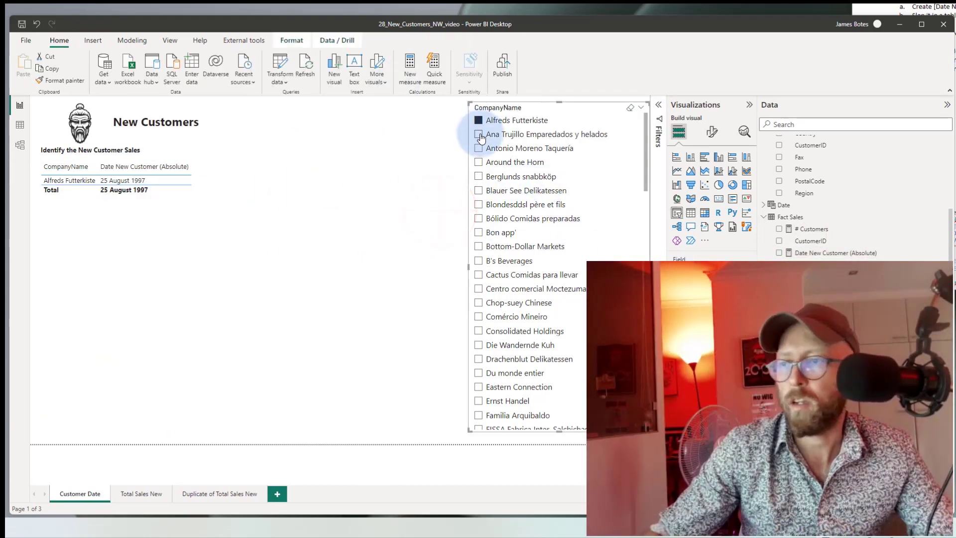
pyautogui.click(481, 134)
pyautogui.click(479, 163)
pyautogui.click(479, 176)
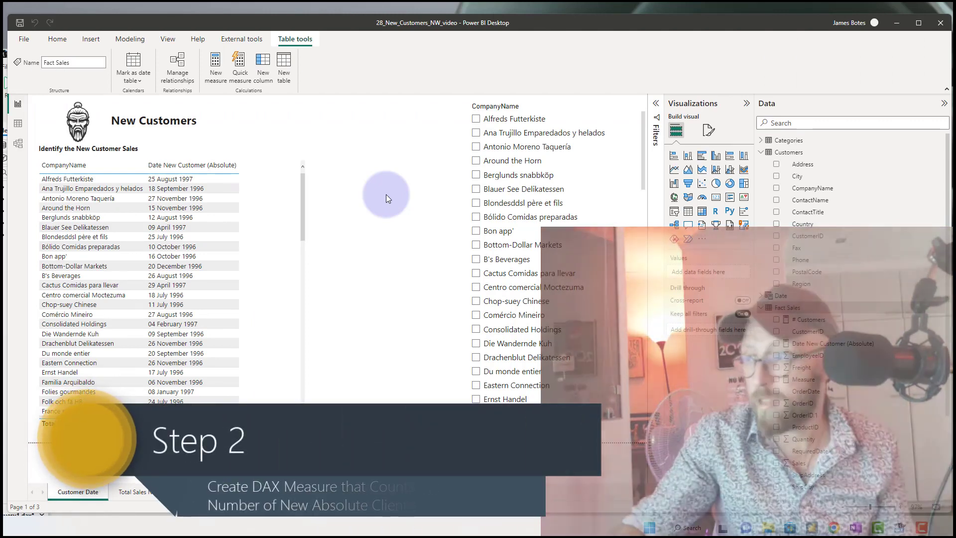
# Create a new measure in Fact Sales, paste the prepared # New Customers (Absolute) formula into it, and commit it
pyautogui.click(941, 313)
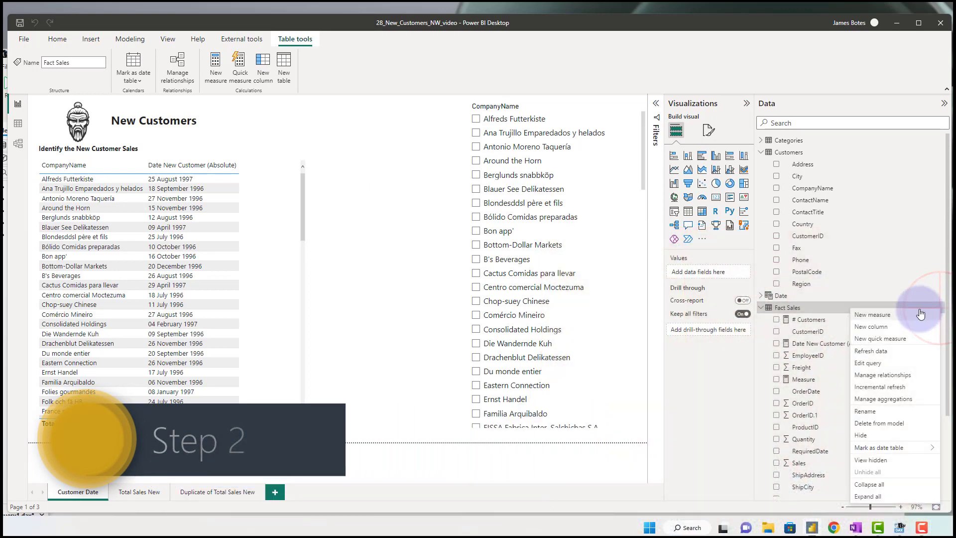
pyautogui.click(900, 320)
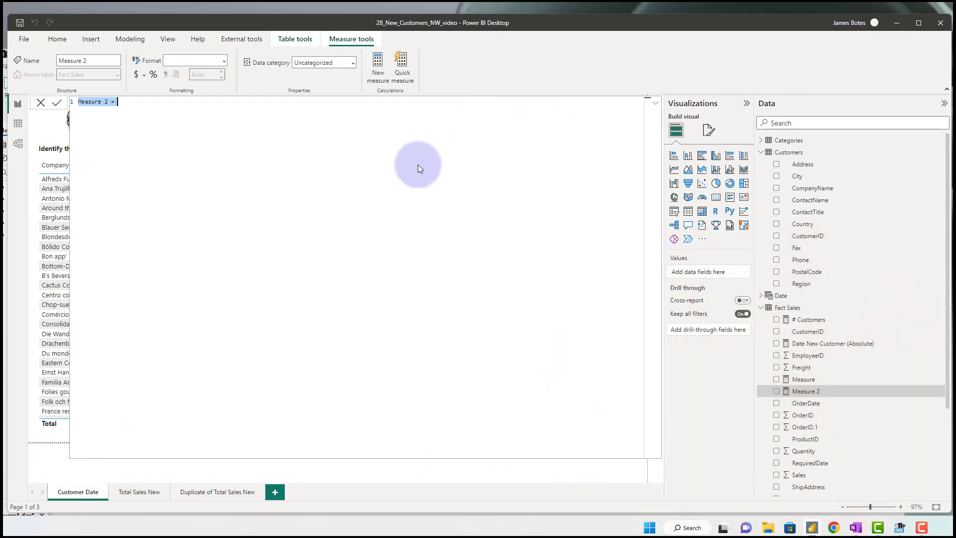
pyautogui.hotkey('ctrl', 'v')
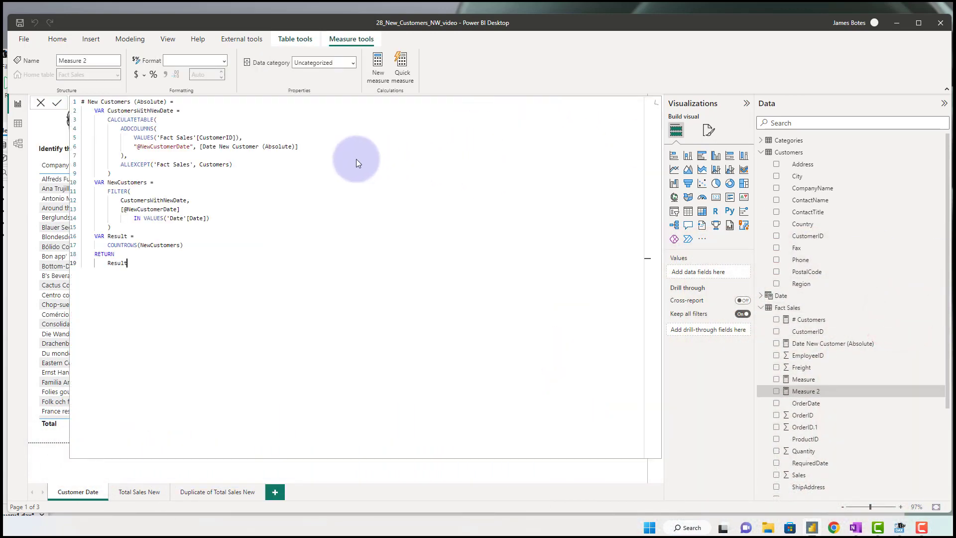
pyautogui.click(57, 106)
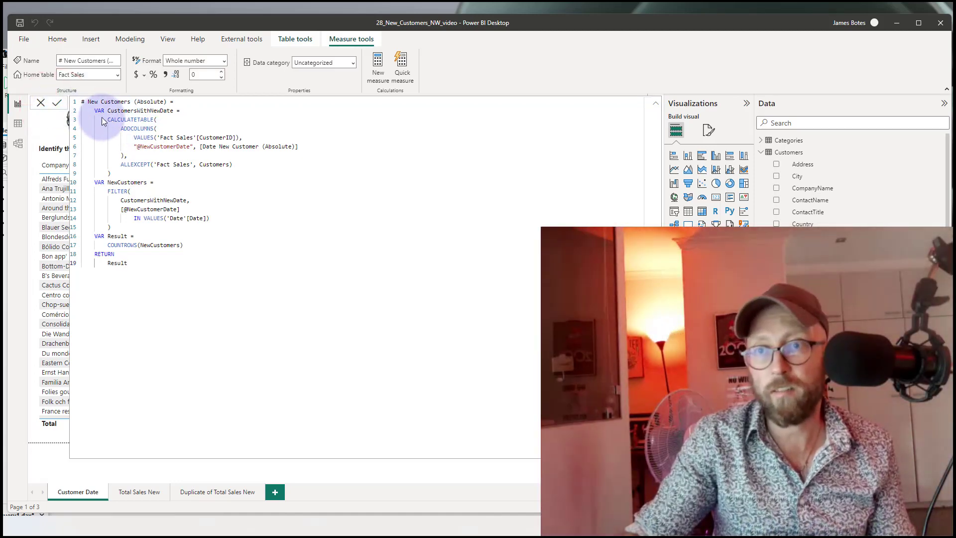
# Copy the CustomersWithNewDate variable definition into a DAX Studio query and replace its VAR line with EVALUATE
pyautogui.moveTo(94, 110); pyautogui.dragTo(136, 167)
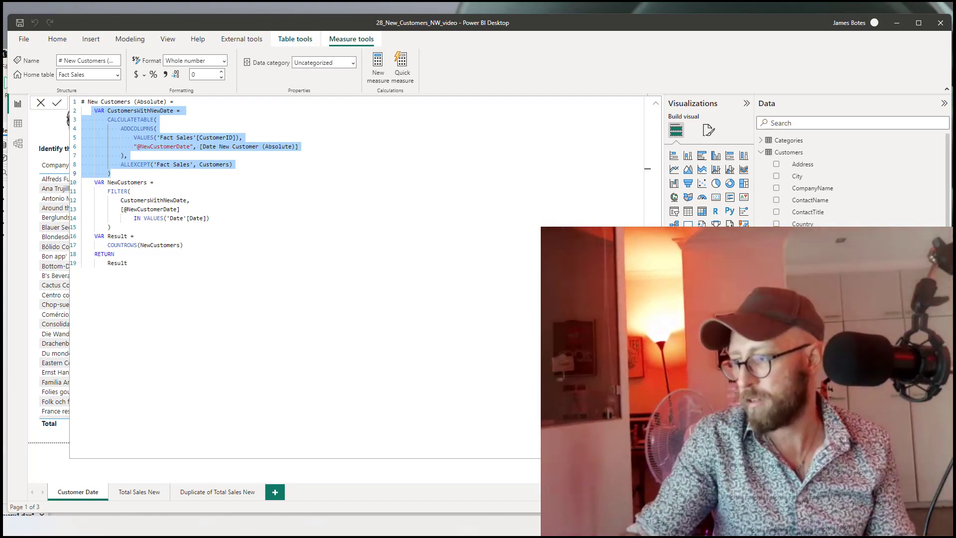
pyautogui.hotkey('alt', 'Tab')
pyautogui.click(343, 213)
pyautogui.click(212, 201)
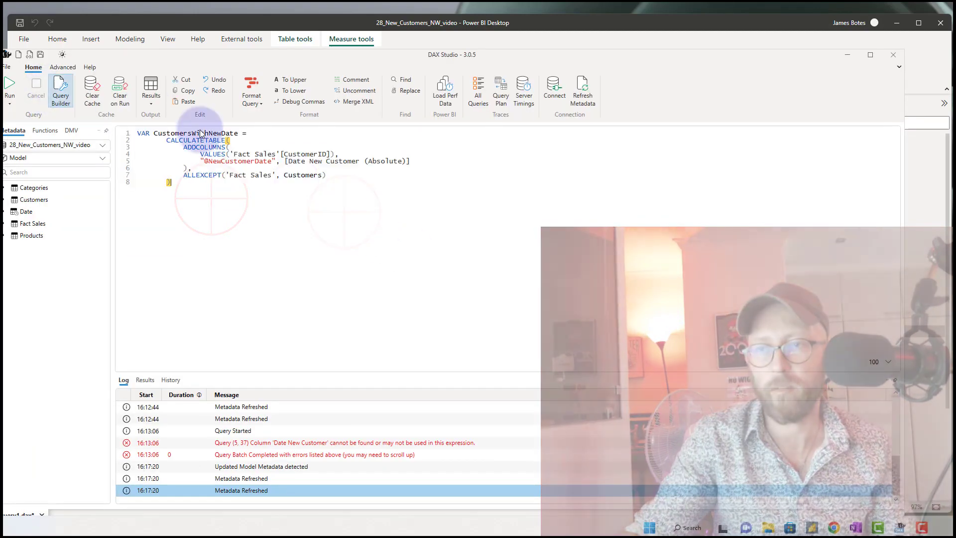
pyautogui.tripleClick(201, 133)
pyautogui.write('EVALUATE')
pyautogui.click(259, 222)
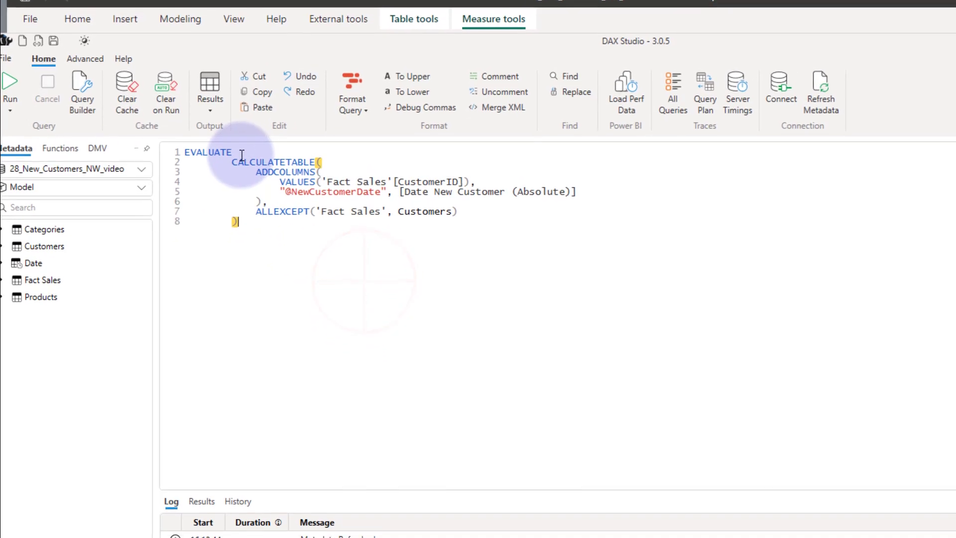
pyautogui.moveTo(231, 161); pyautogui.dragTo(275, 225)
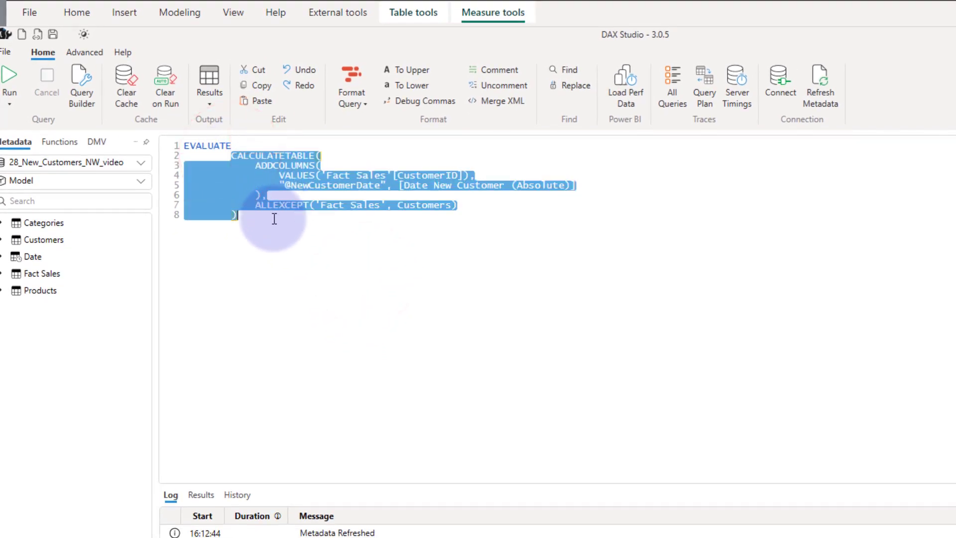
pyautogui.click(322, 248)
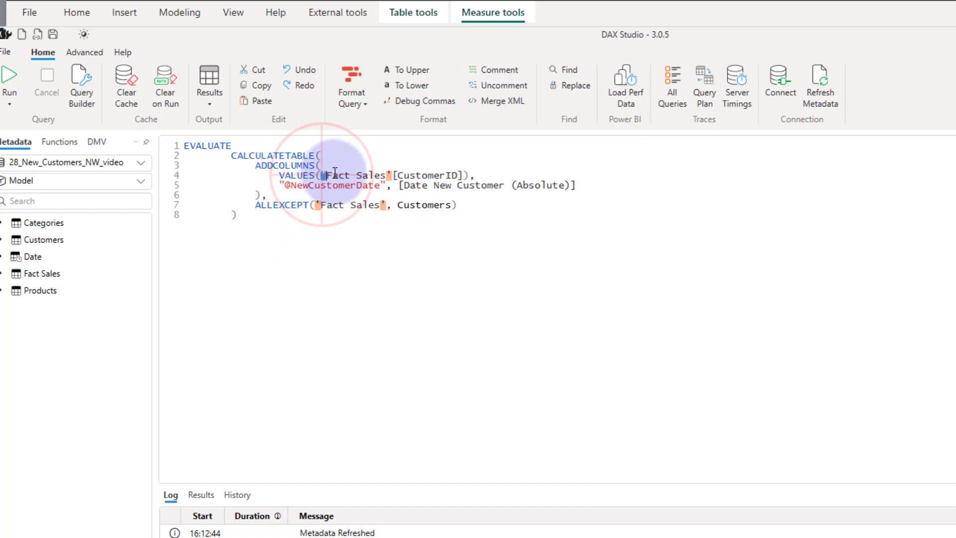
pyautogui.hotkey('shift', 'Home')
pyautogui.click(282, 183)
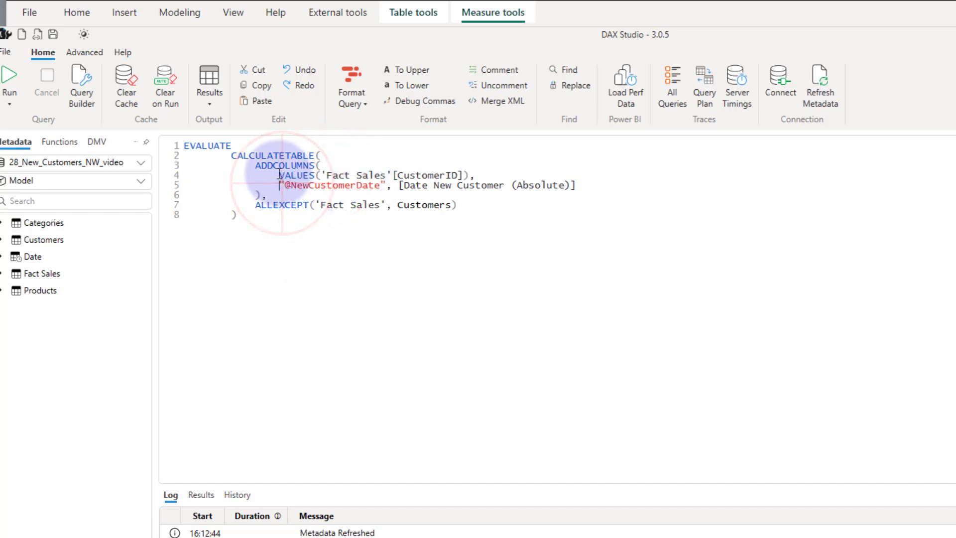
pyautogui.moveTo(279, 174); pyautogui.dragTo(470, 180)
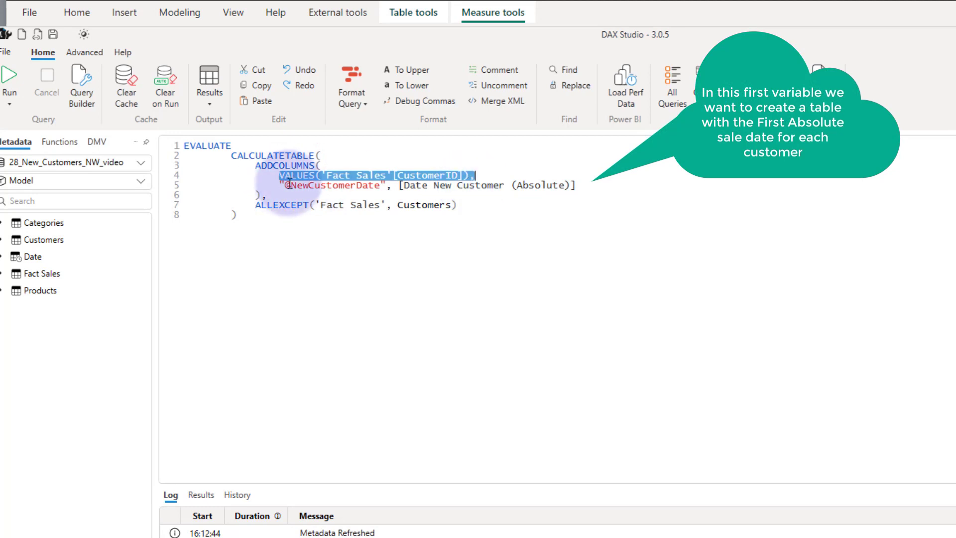
pyautogui.moveTo(401, 186); pyautogui.dragTo(581, 183)
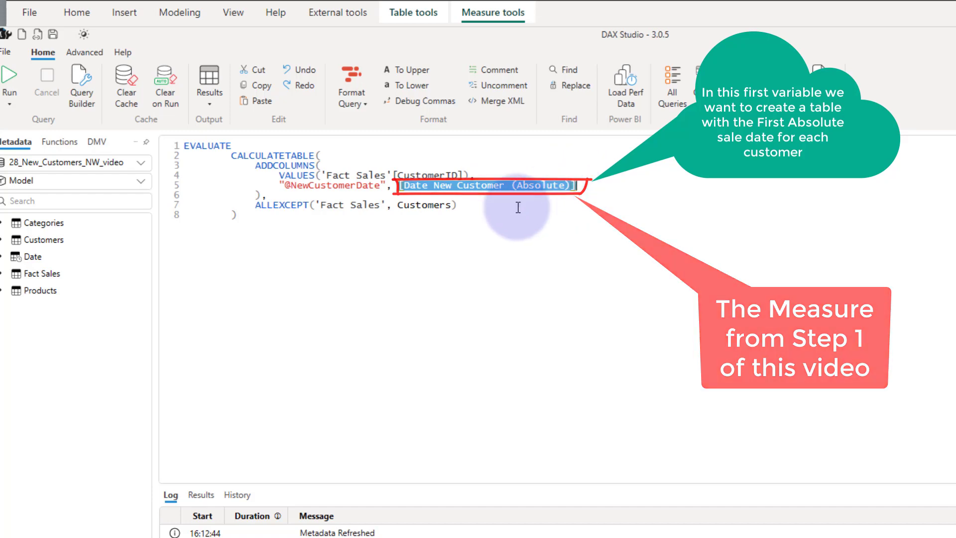
pyautogui.click(459, 216)
pyautogui.moveTo(253, 206); pyautogui.dragTo(487, 203)
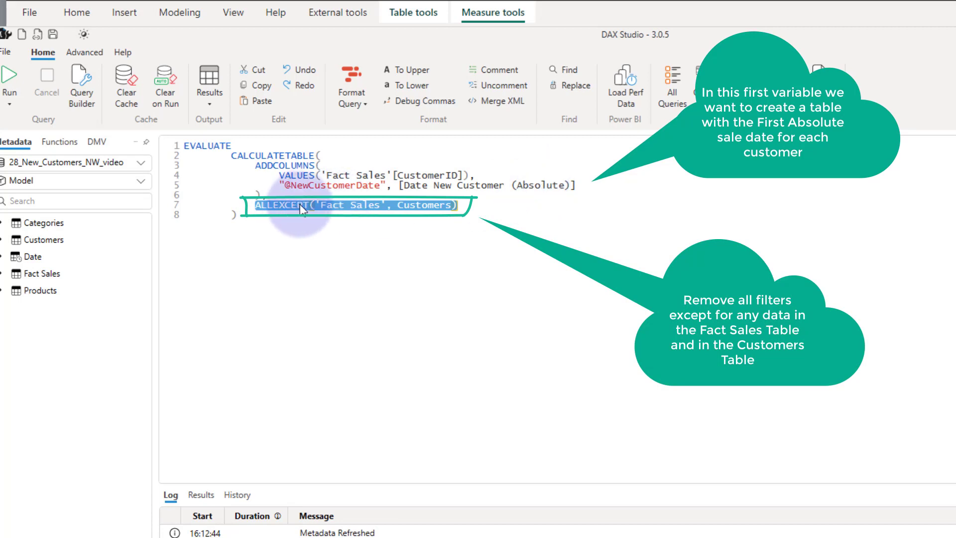
pyautogui.moveTo(293, 213)
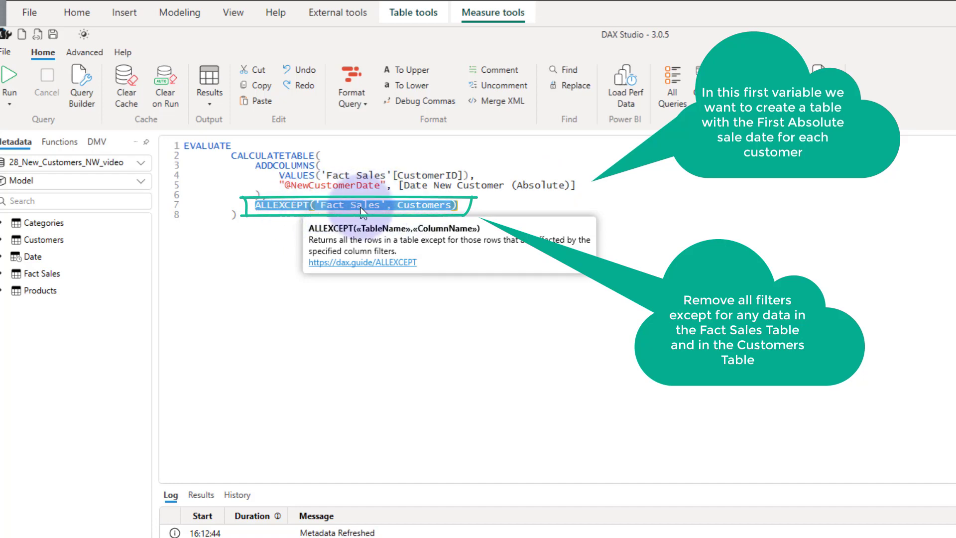
pyautogui.press('F5')
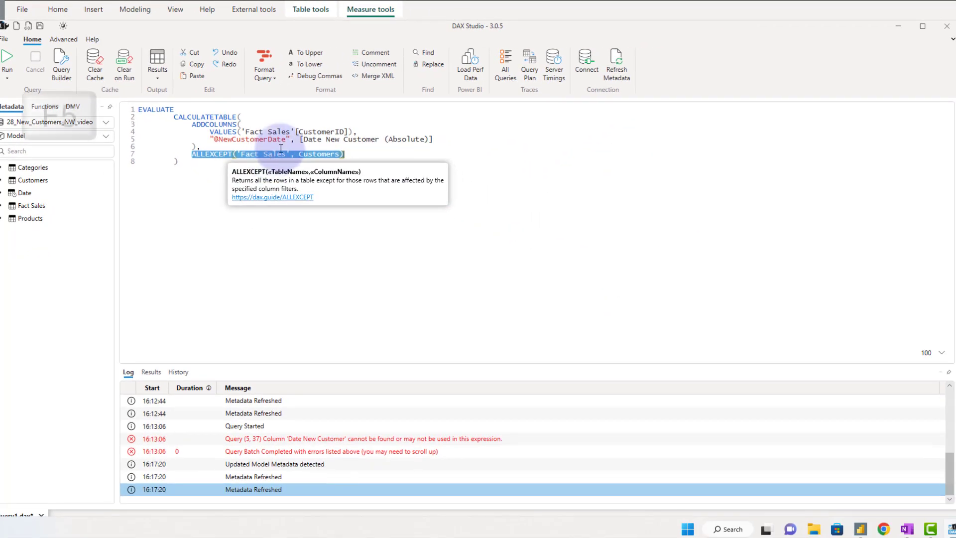
pyautogui.click(321, 146)
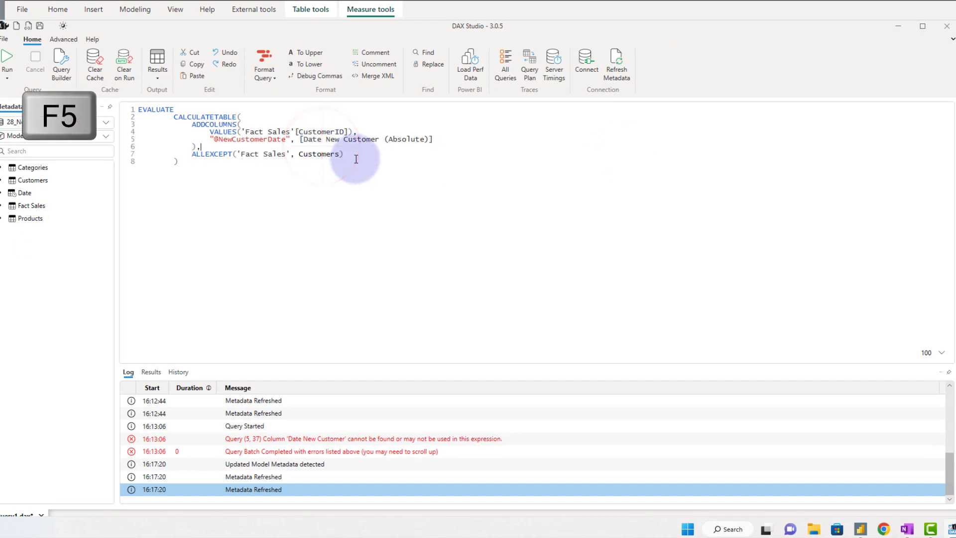
pyautogui.scroll(-4, 170, 435)
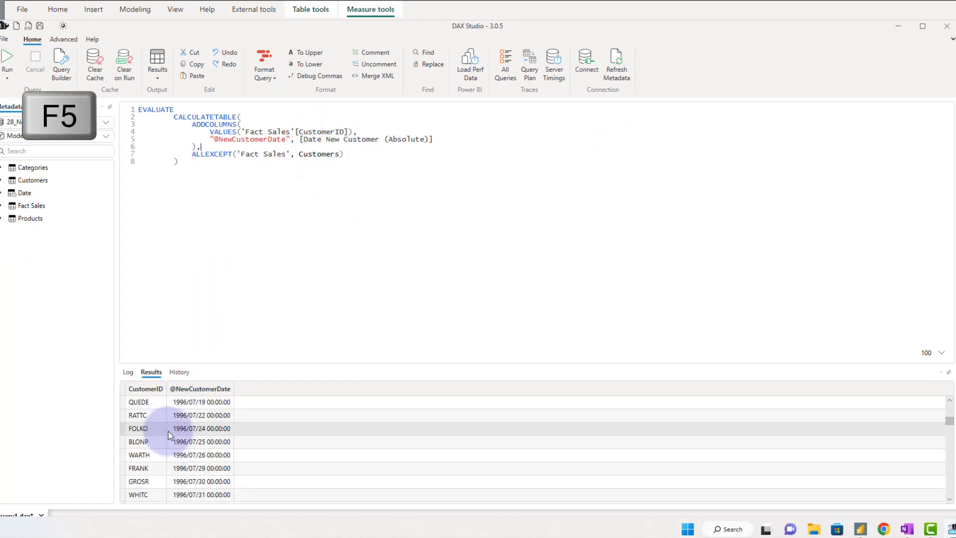
pyautogui.scroll(-15, 170, 434)
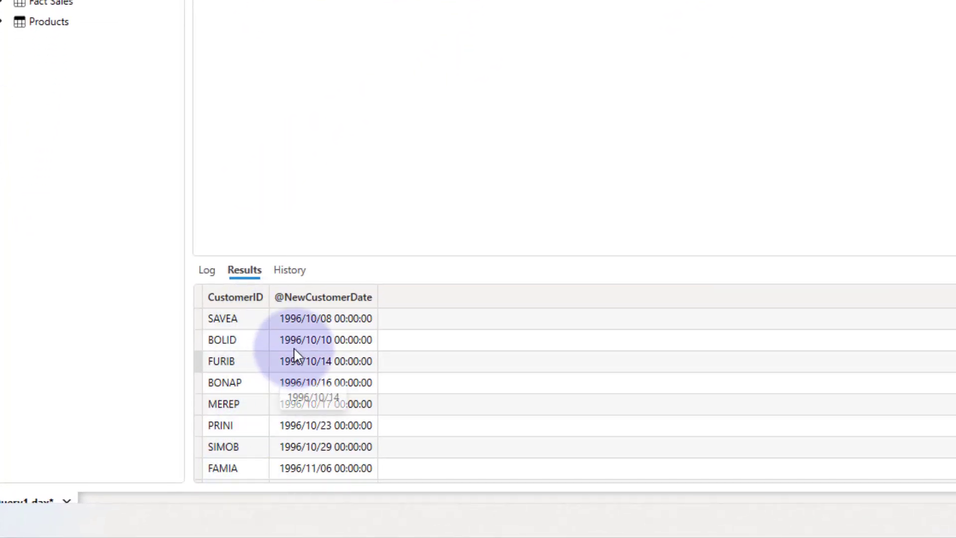
pyautogui.scroll(-12, 294, 353)
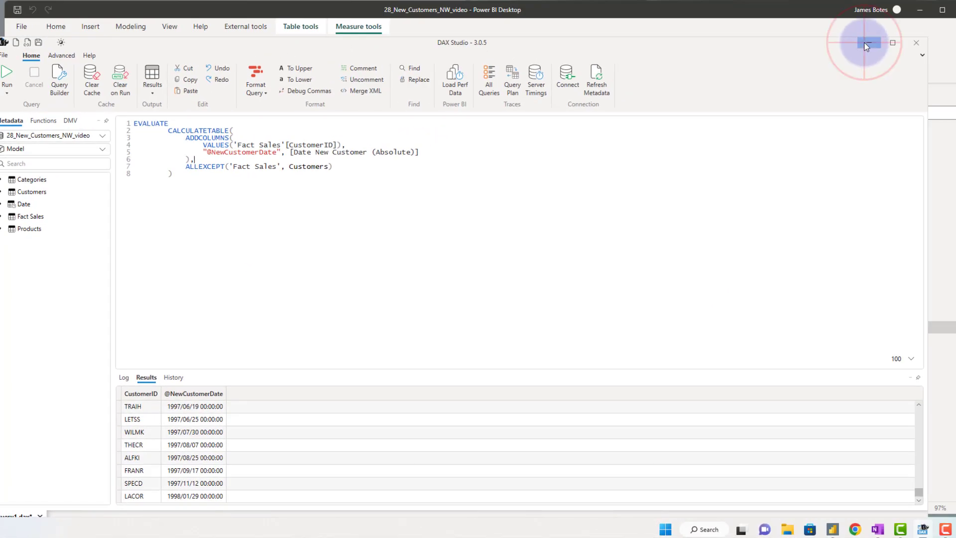
pyautogui.click(868, 44)
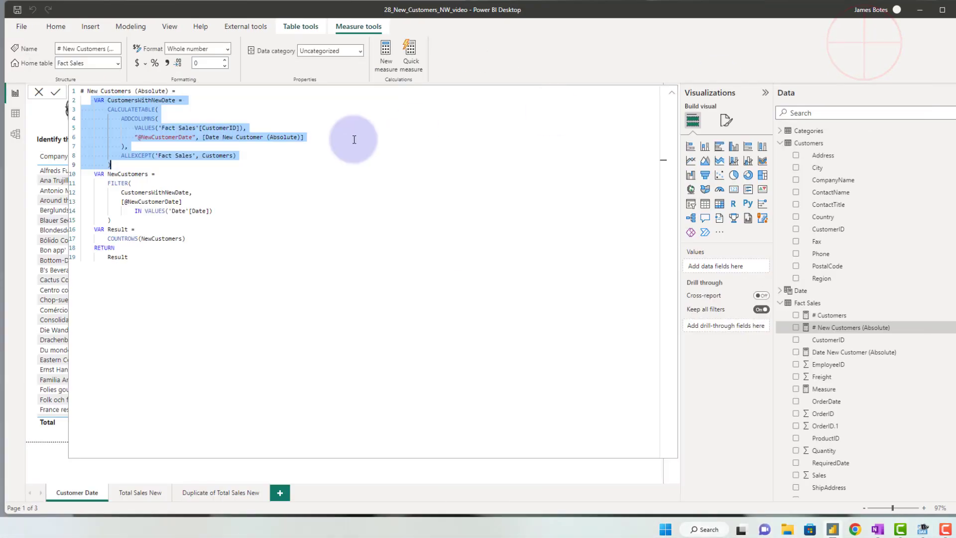
pyautogui.click(345, 148)
pyautogui.moveTo(119, 161); pyautogui.dragTo(77, 100)
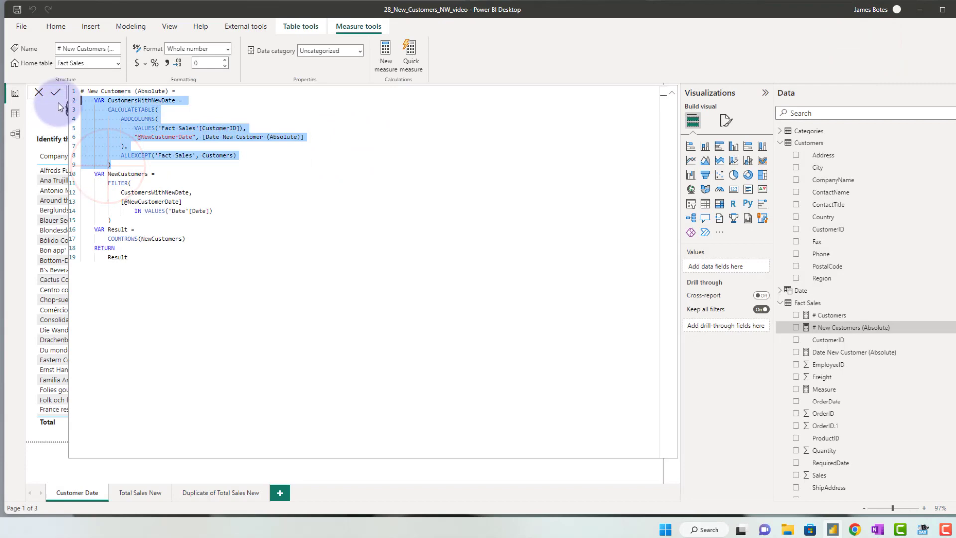
pyautogui.click(165, 192)
pyautogui.moveTo(93, 172); pyautogui.dragTo(111, 221)
pyautogui.click(151, 192)
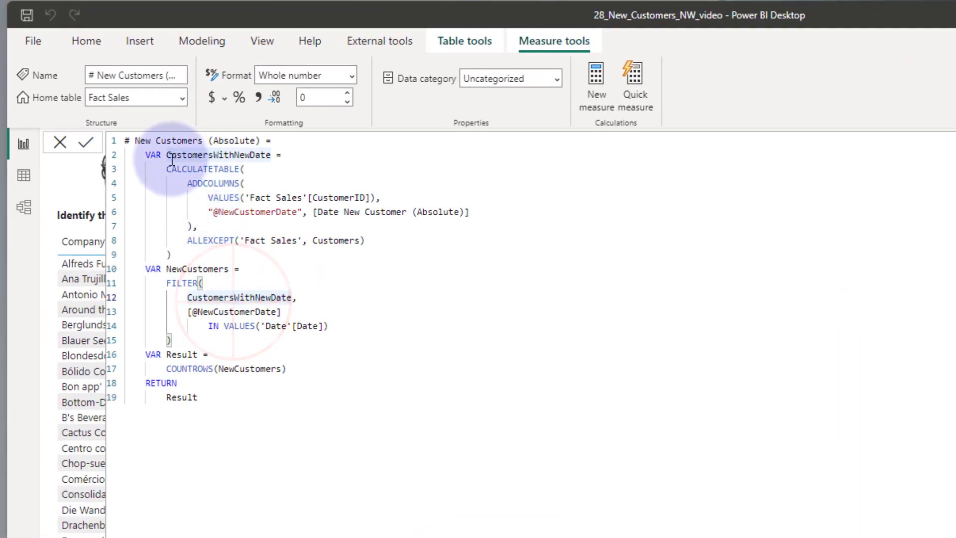
pyautogui.moveTo(166, 155); pyautogui.dragTo(244, 169)
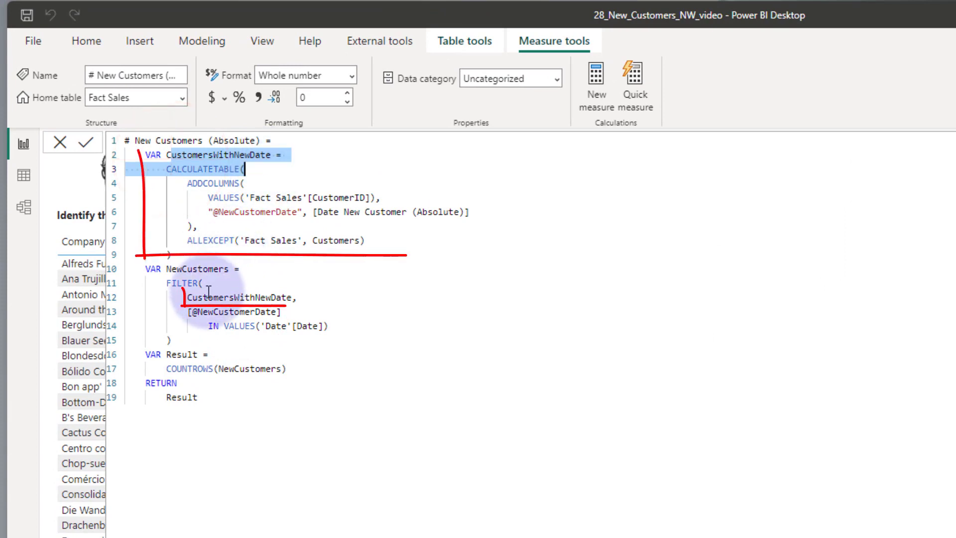
pyautogui.click(257, 313)
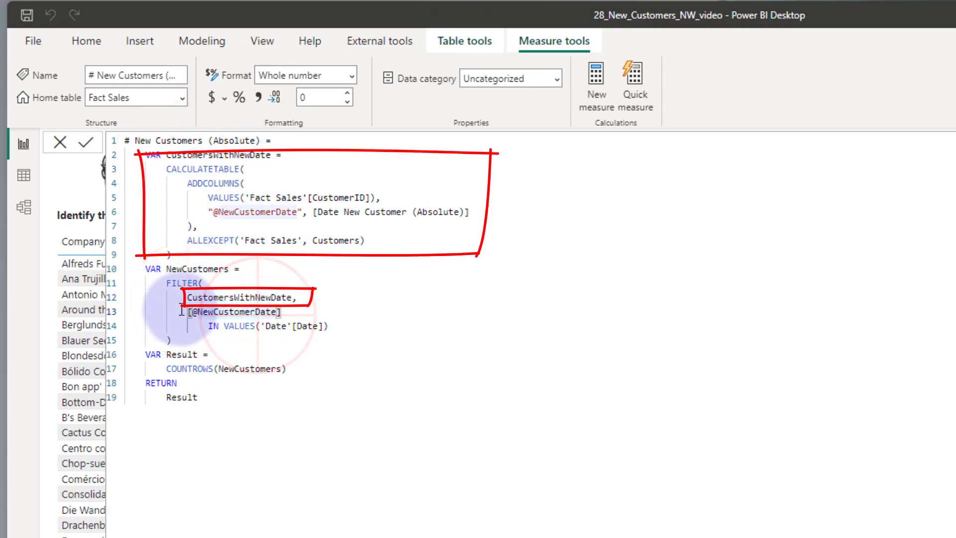
pyautogui.moveTo(184, 312); pyautogui.dragTo(265, 298)
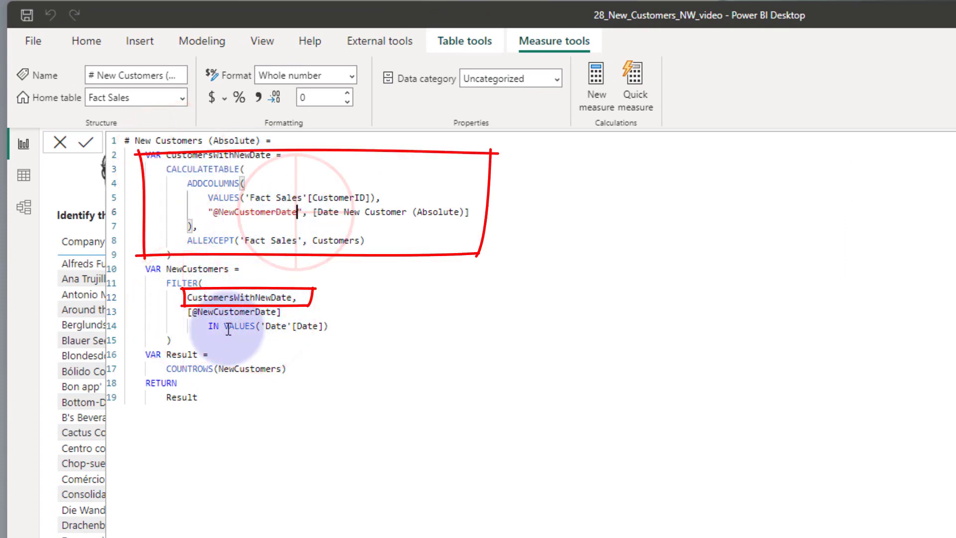
pyautogui.moveTo(188, 312); pyautogui.dragTo(281, 313)
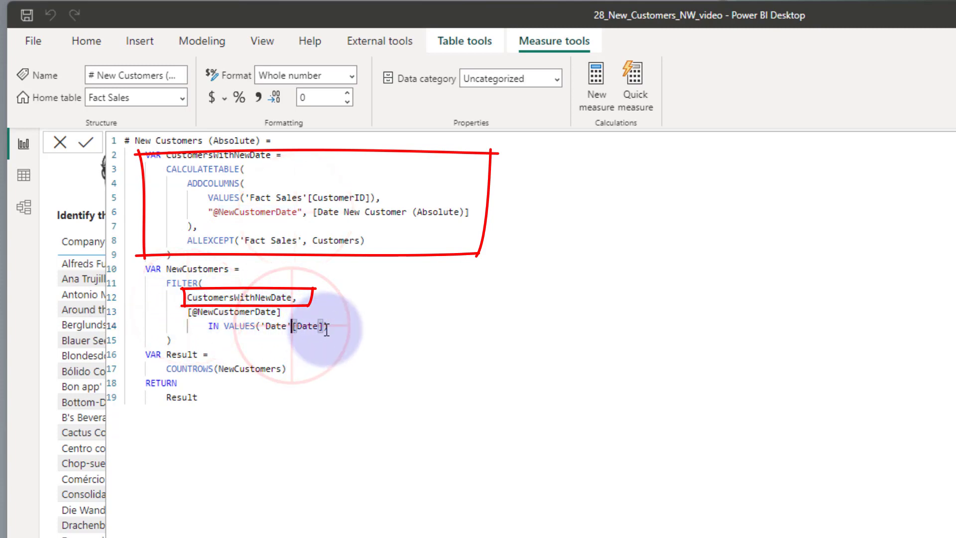
pyautogui.moveTo(172, 340); pyautogui.dragTo(72, 263)
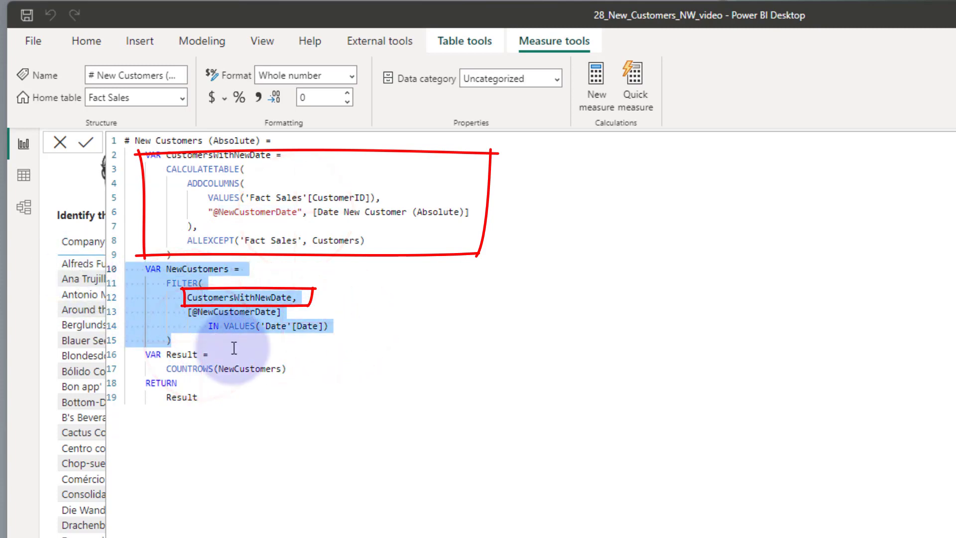
# Examine how the Result variable applies COUNTROWS to the NewCustomers table
pyautogui.click(232, 354)
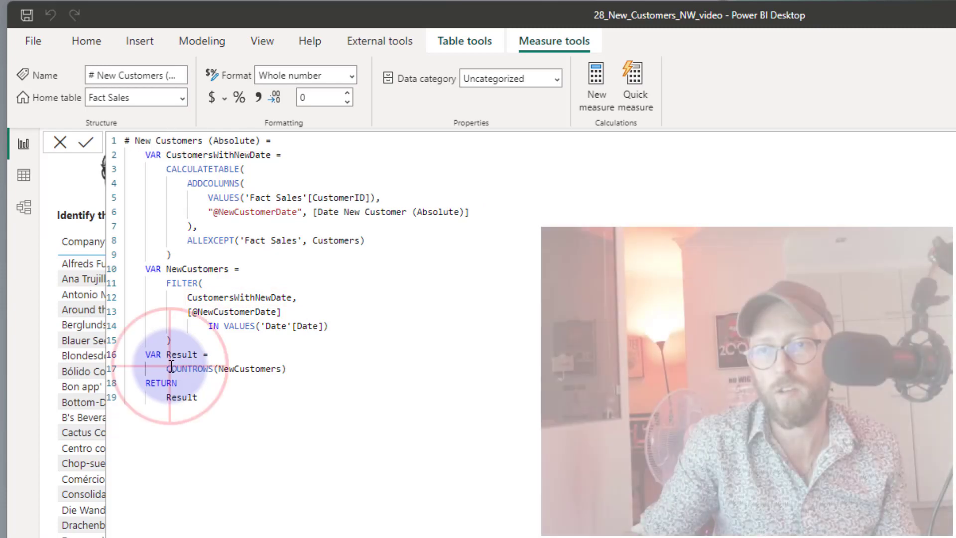
pyautogui.moveTo(345, 261); pyautogui.dragTo(177, 264)
pyautogui.moveTo(154, 363); pyautogui.dragTo(209, 361)
pyautogui.moveTo(158, 364); pyautogui.dragTo(301, 361)
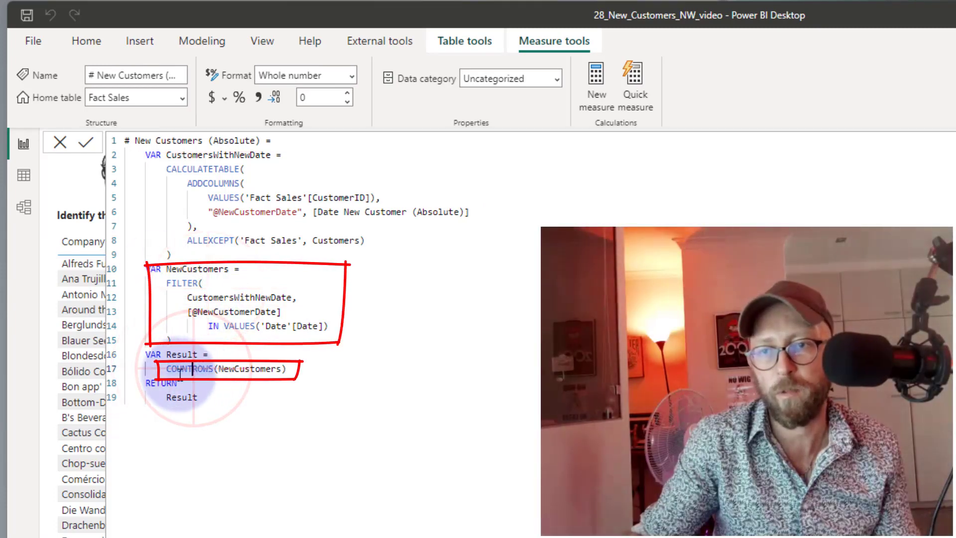
pyautogui.doubleClick(195, 369)
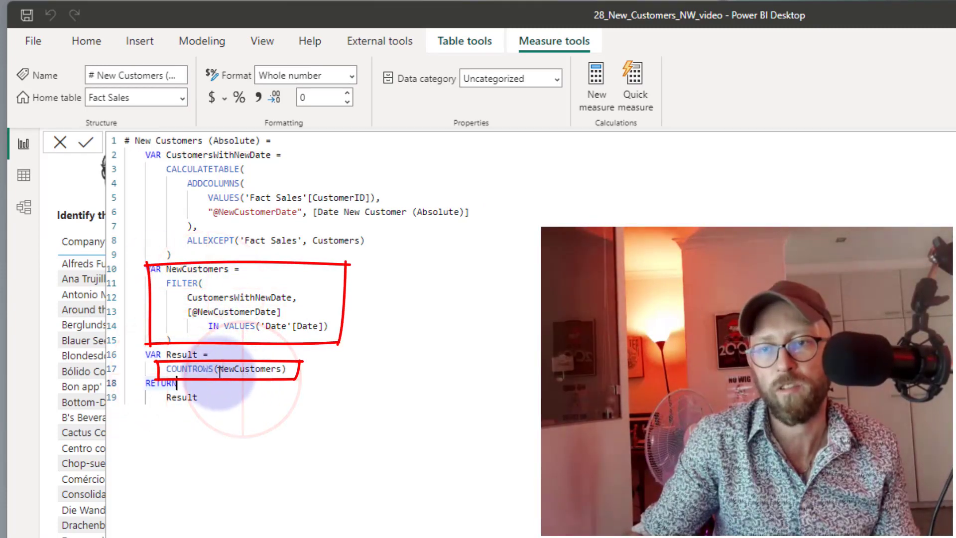
pyautogui.moveTo(218, 369); pyautogui.dragTo(282, 369)
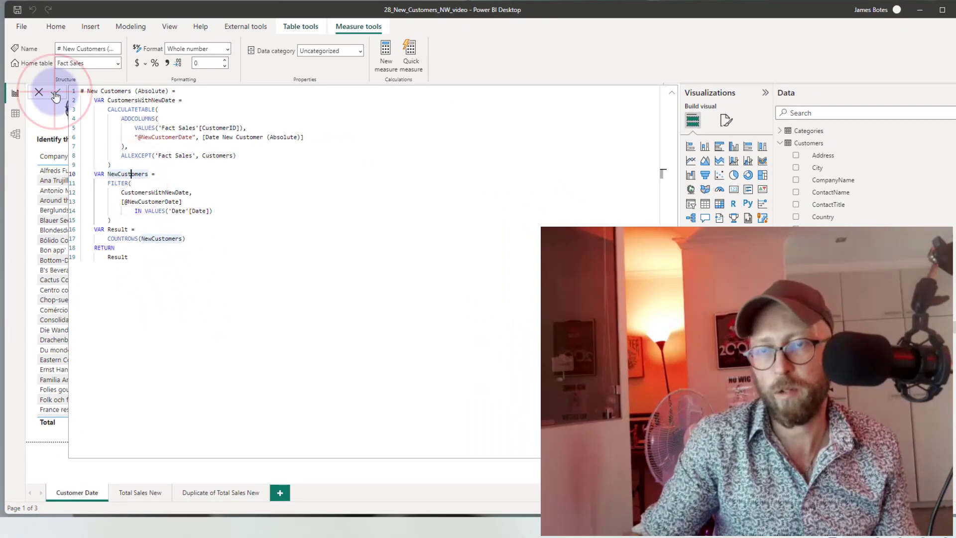
# Add the # Customers and # New Customers (Absolute) measures to the matrix on the Total Sales New page, and clear the CompanyName slicer selection
pyautogui.click(673, 96)
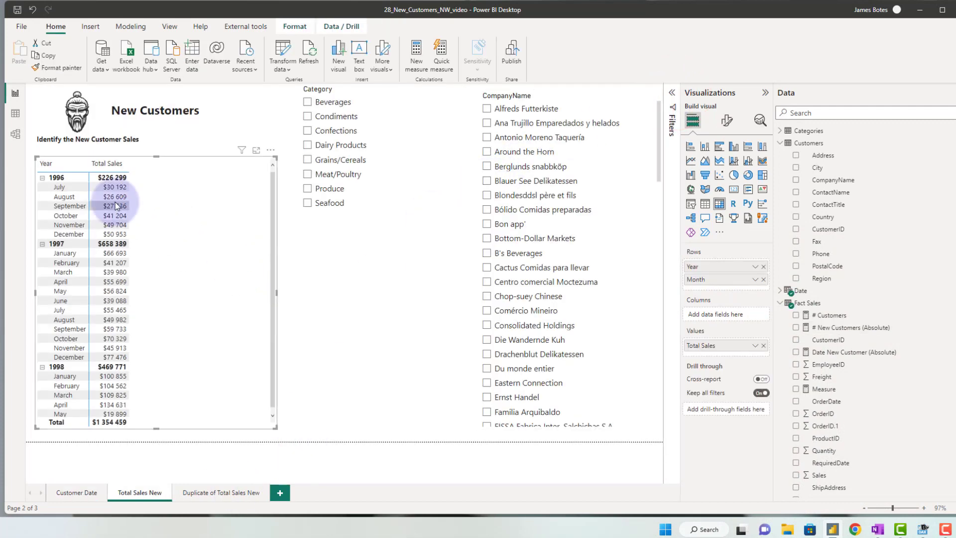
pyautogui.moveTo(811, 324); pyautogui.dragTo(226, 260)
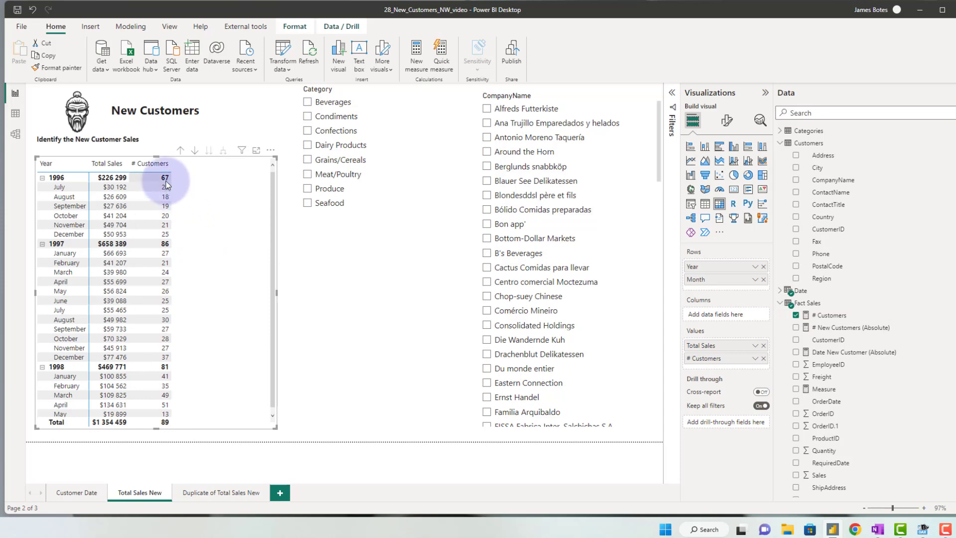
pyautogui.click(855, 352)
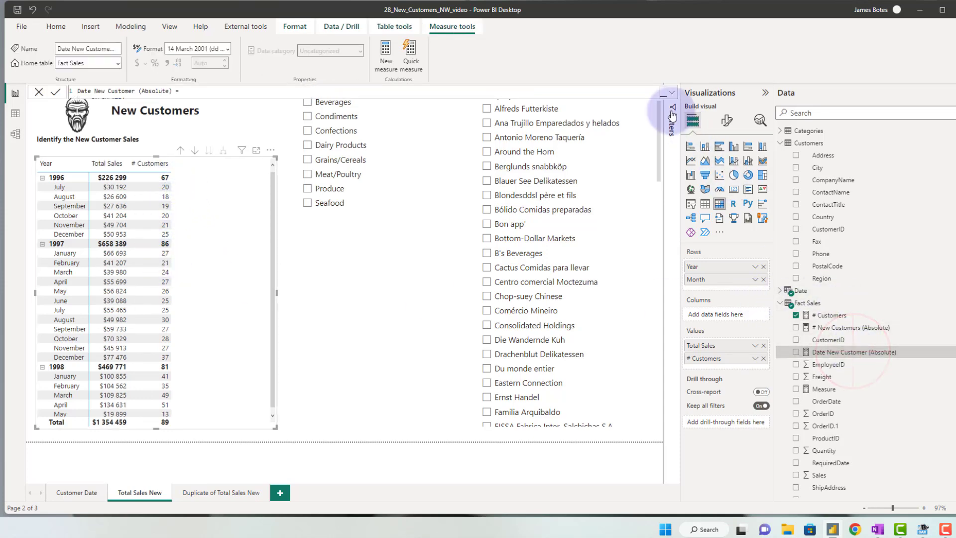
pyautogui.click(671, 94)
pyautogui.click(891, 328)
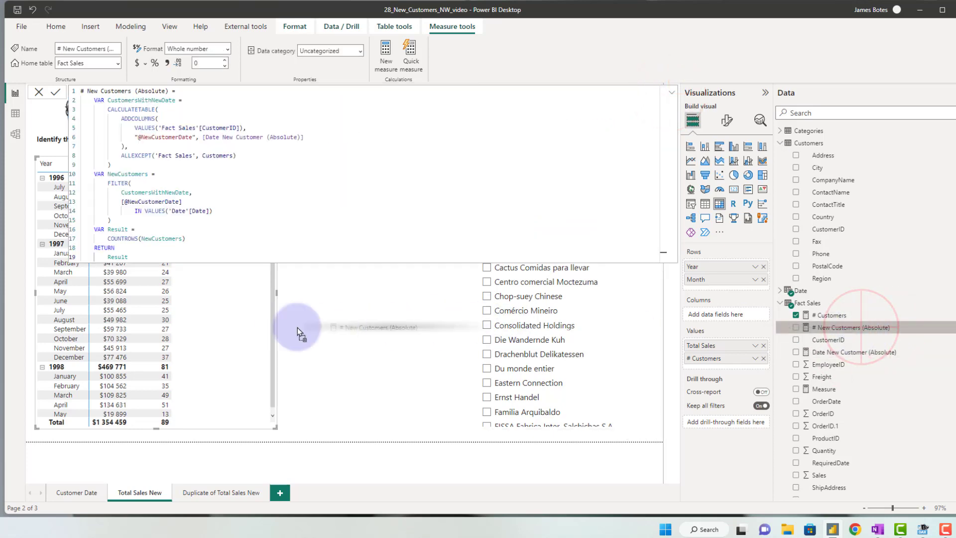
pyautogui.moveTo(229, 321); pyautogui.dragTo(234, 321)
pyautogui.click(314, 290)
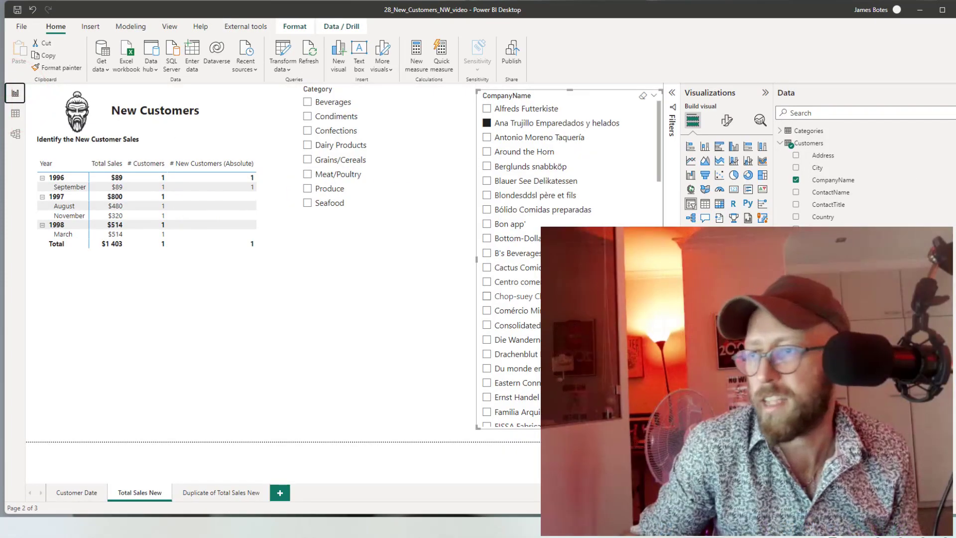
pyautogui.click(643, 95)
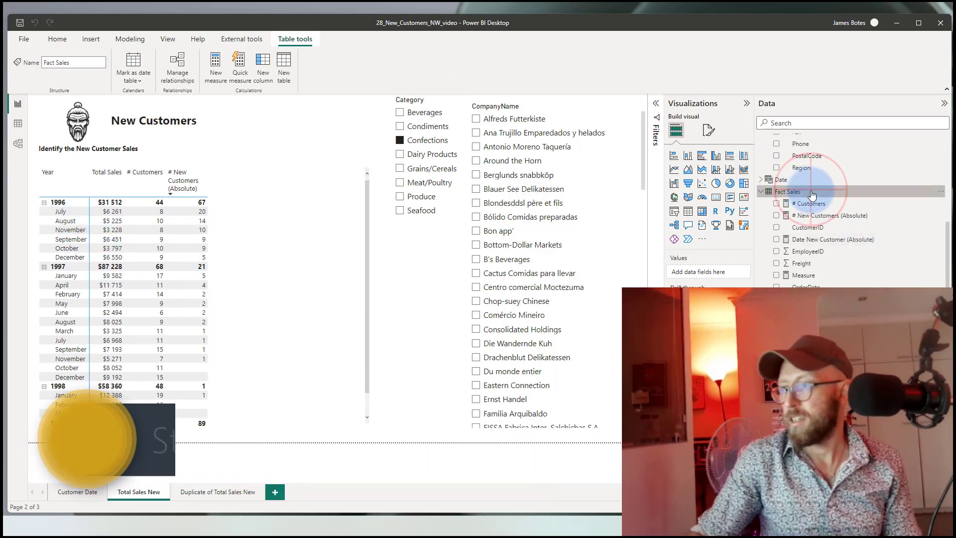
# Create a Fact Sales measure named Sales New Customers (Absolute) that calculates [Total Sales] with KEEPFILTERS(NewCustomers), pasting in the prepared DAX code
pyautogui.click(942, 195)
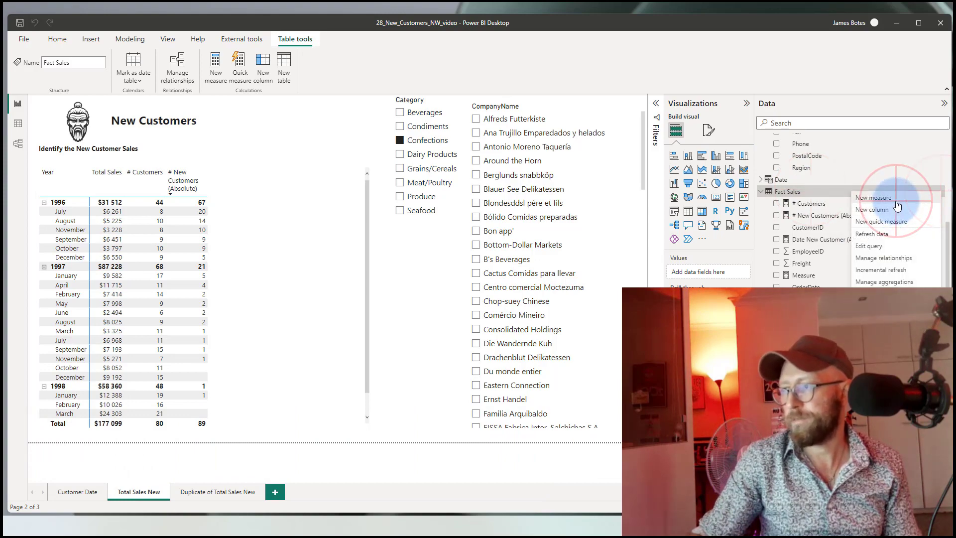
pyautogui.click(892, 198)
pyautogui.hotkey('ctrl', 'a')
pyautogui.hotkey('ctrl', 'v')
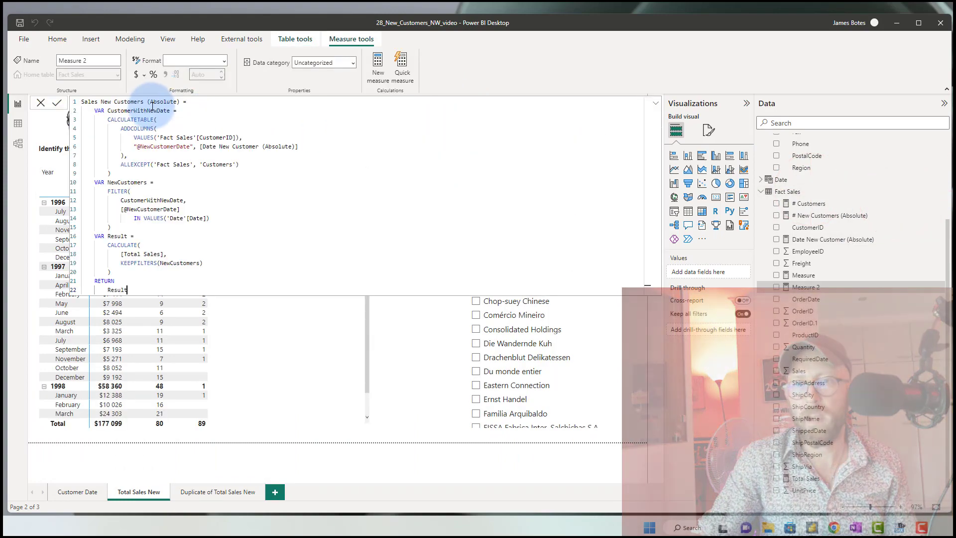
# Examine the Sales New Customers (Absolute) name and its CustomerWithNewDate and NewCustomers variables
pyautogui.click(157, 128)
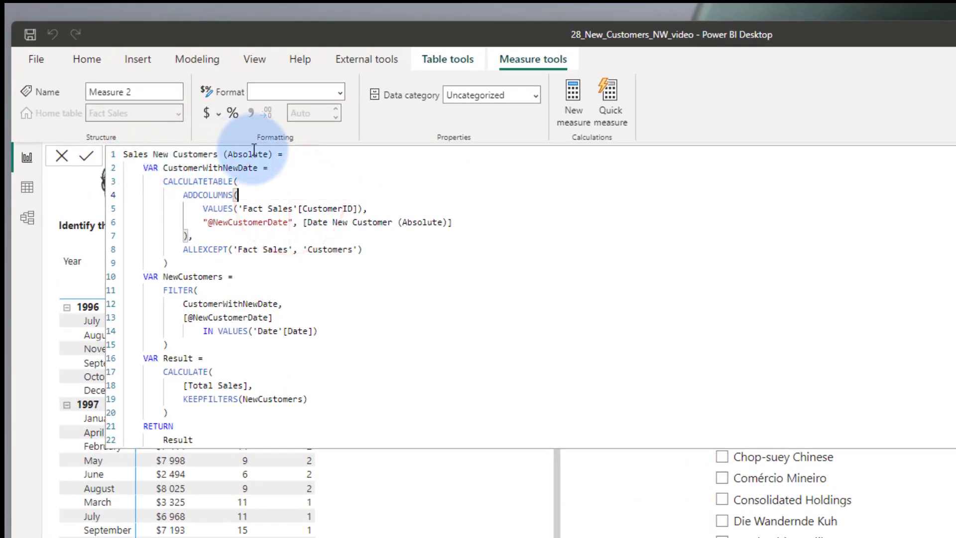
pyautogui.moveTo(124, 155); pyautogui.dragTo(316, 156)
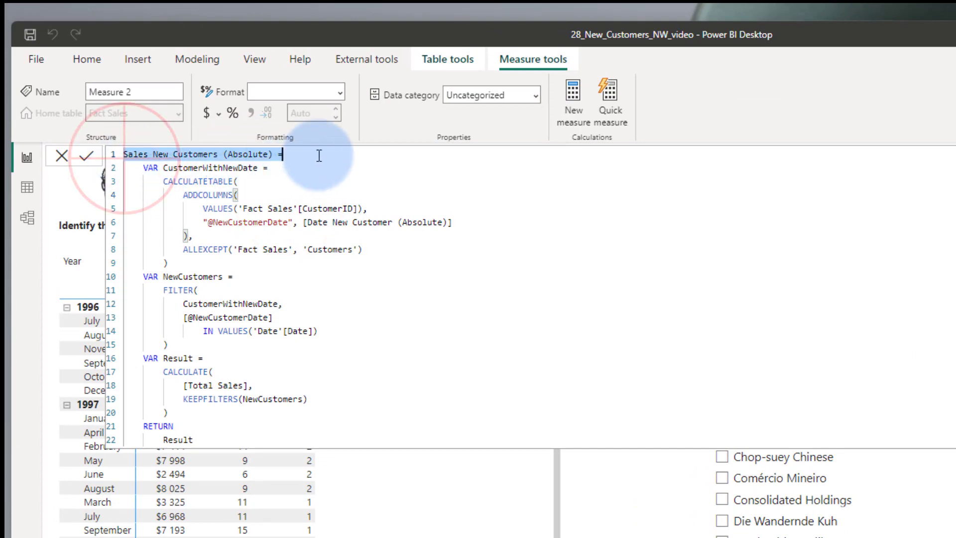
pyautogui.moveTo(140, 168)
pyautogui.mouseDown()
pyautogui.moveTo(128, 208)
pyautogui.moveTo(216, 268)
pyautogui.mouseUp()
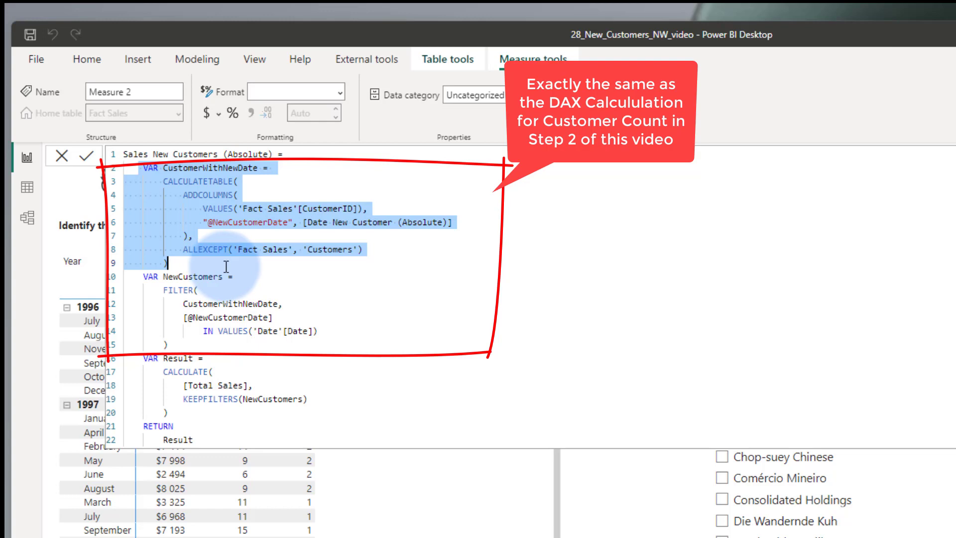
pyautogui.click(226, 267)
pyautogui.moveTo(141, 282); pyautogui.dragTo(208, 359)
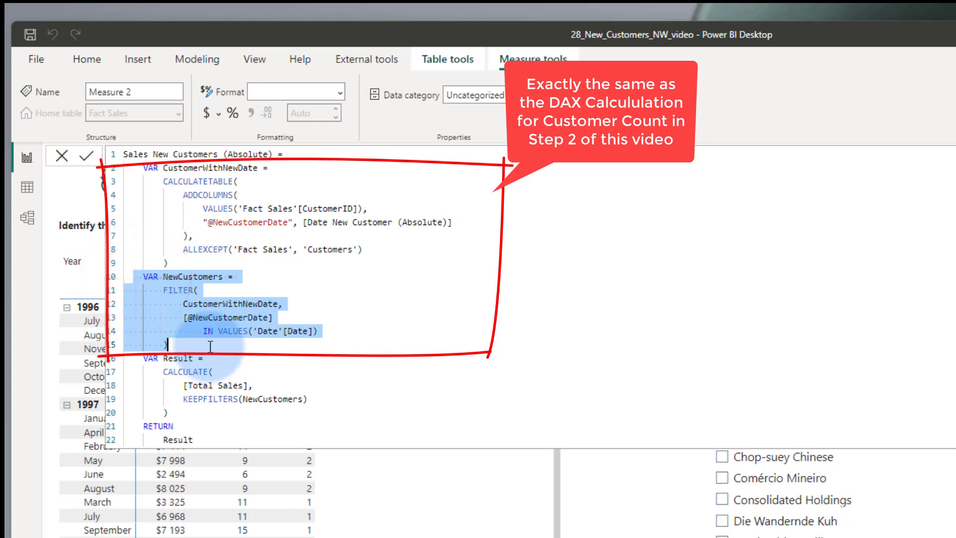
# Examine the Result variable's CALCULATE of [Total Sales], and check the definition of the Total Sales measure
pyautogui.click(143, 358)
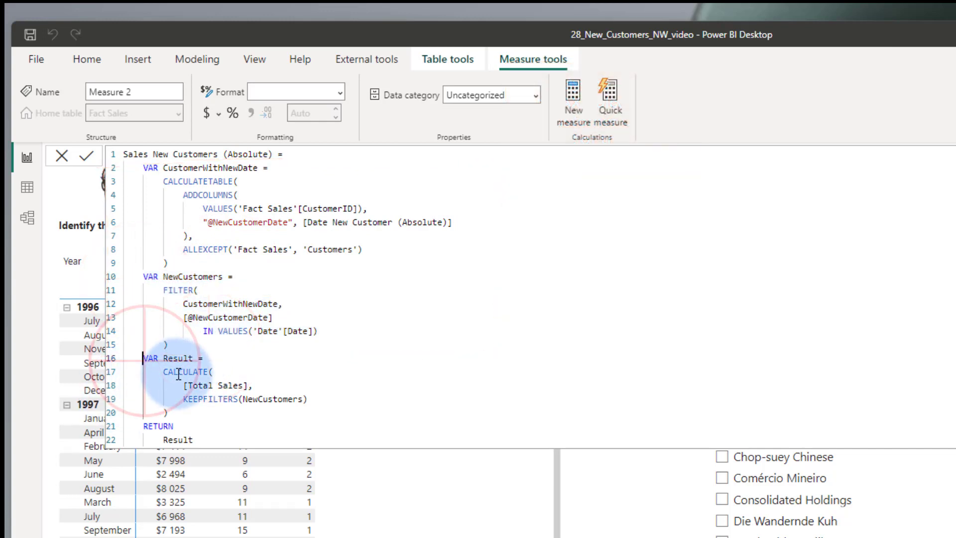
pyautogui.moveTo(165, 373); pyautogui.dragTo(219, 372)
pyautogui.click(221, 373)
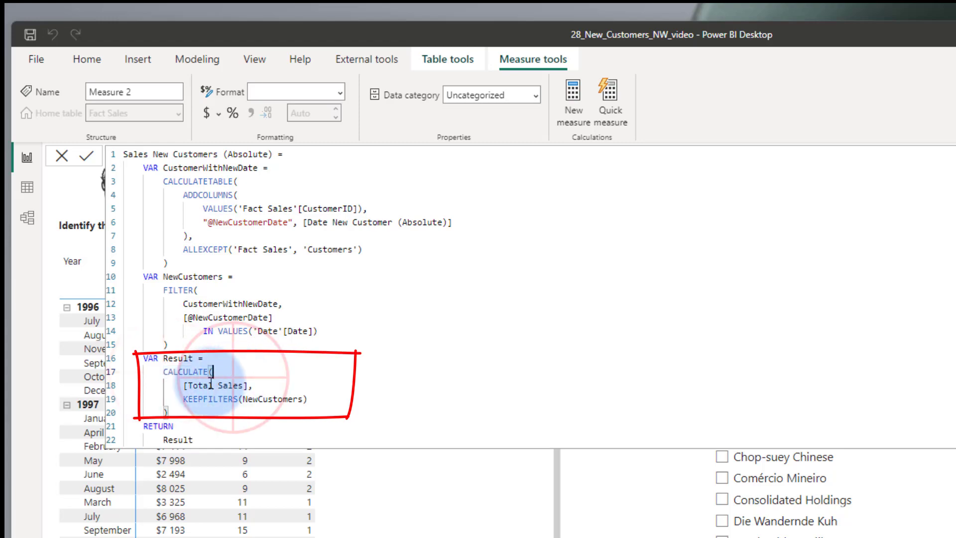
pyautogui.moveTo(185, 386); pyautogui.dragTo(254, 386)
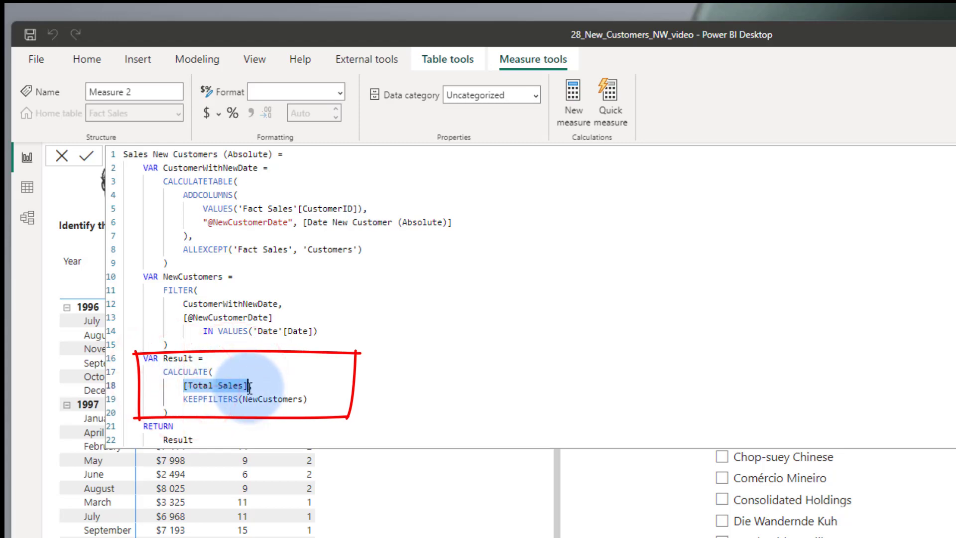
pyautogui.click(252, 413)
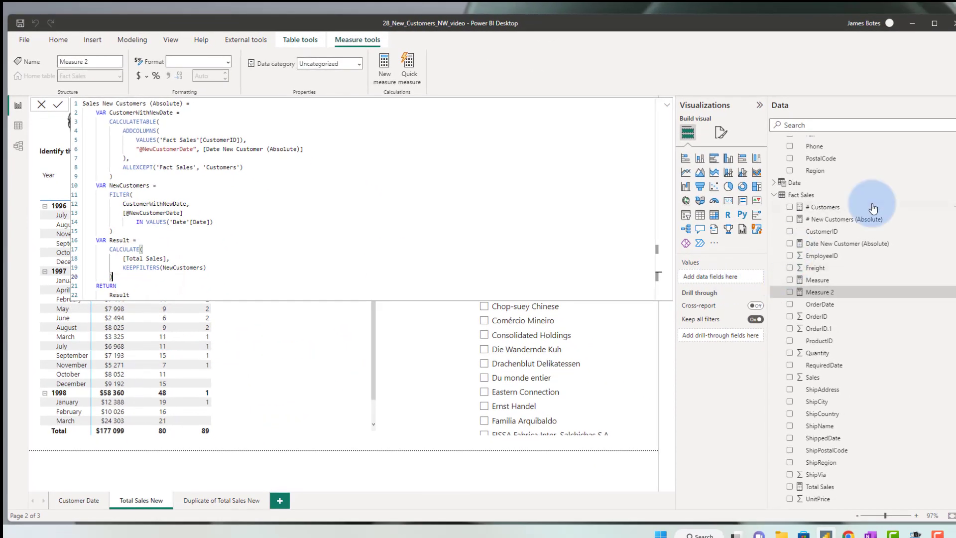
pyautogui.scroll(-1, 867, 365)
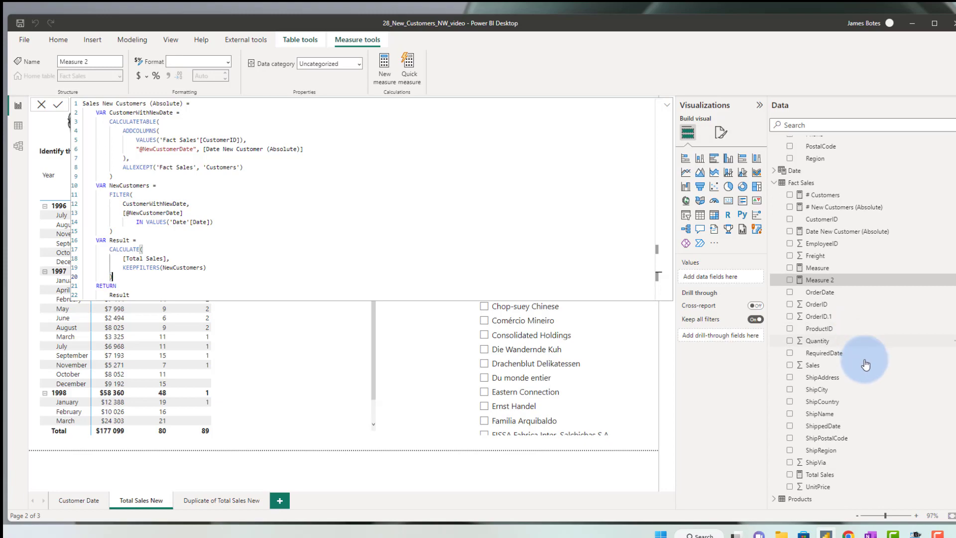
pyautogui.click(825, 477)
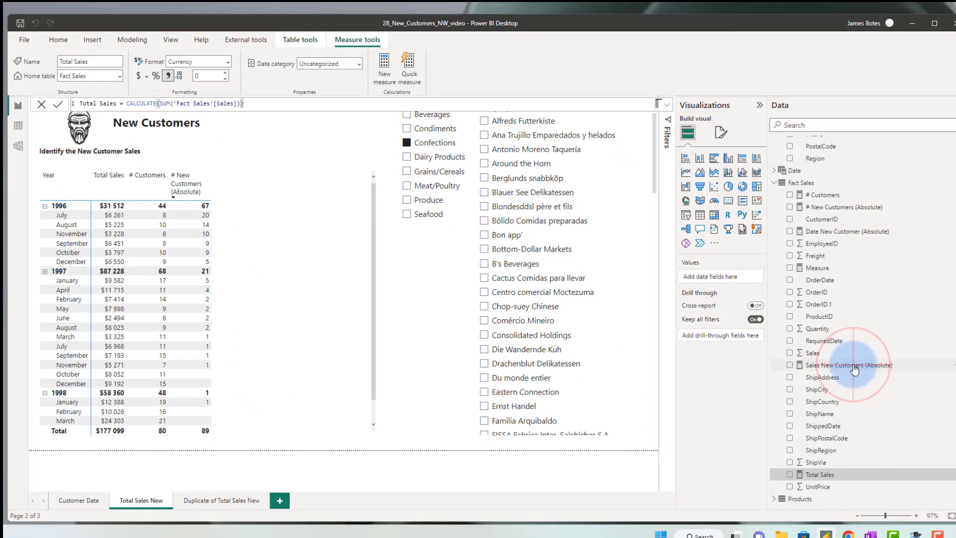
# Reopen Sales New Customers (Absolute) and examine how KEEPFILTERS(NewCustomers) relates to the FILTER expression in the NewCustomers variable
pyautogui.click(854, 367)
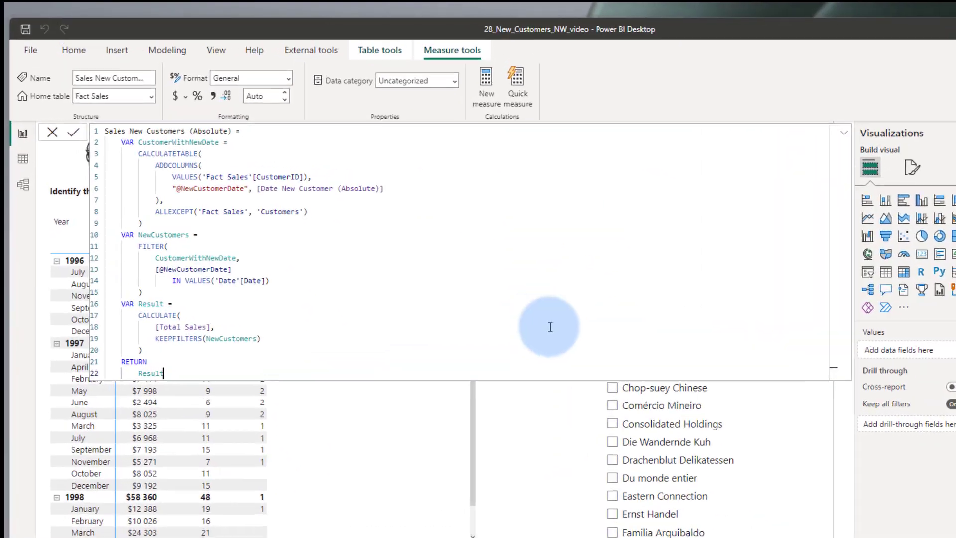
pyautogui.moveTo(197, 436); pyautogui.dragTo(332, 430)
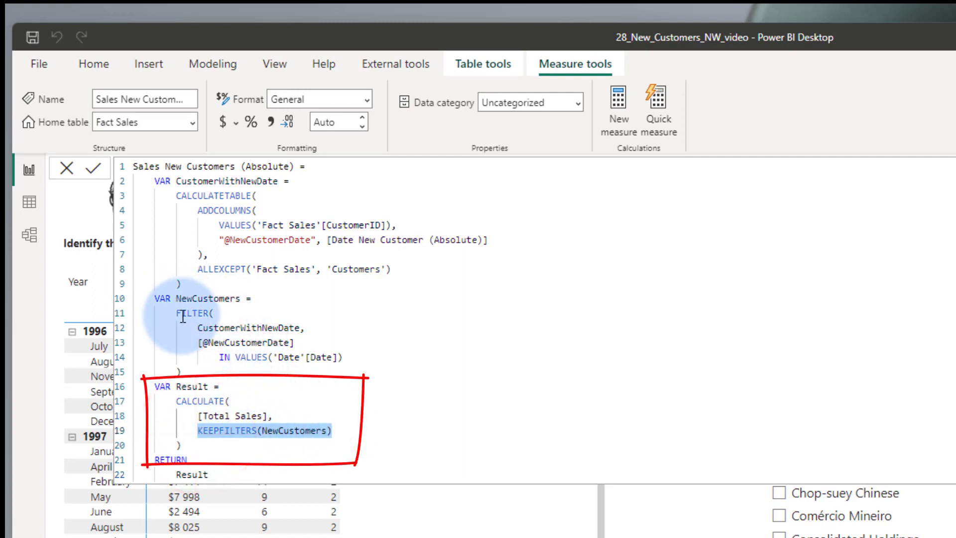
pyautogui.moveTo(175, 313); pyautogui.dragTo(255, 370)
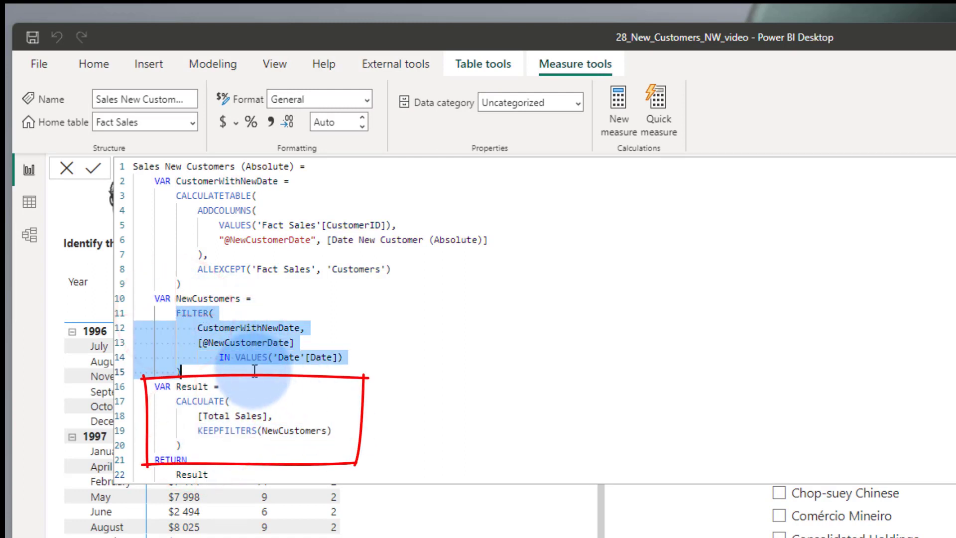
# Add the Sales New Customers (Absolute) measure to the year and month matrix
pyautogui.click(382, 433)
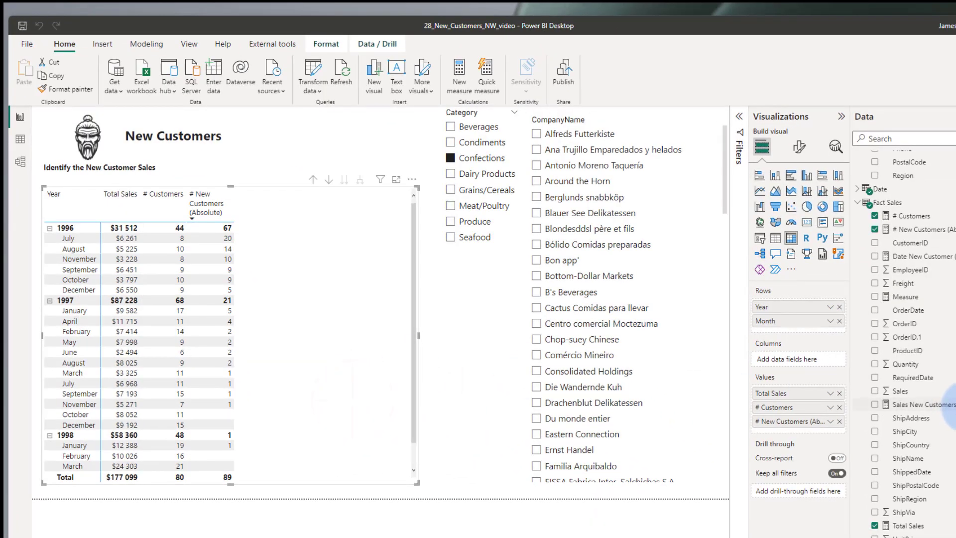
pyautogui.moveTo(947, 405); pyautogui.dragTo(305, 329)
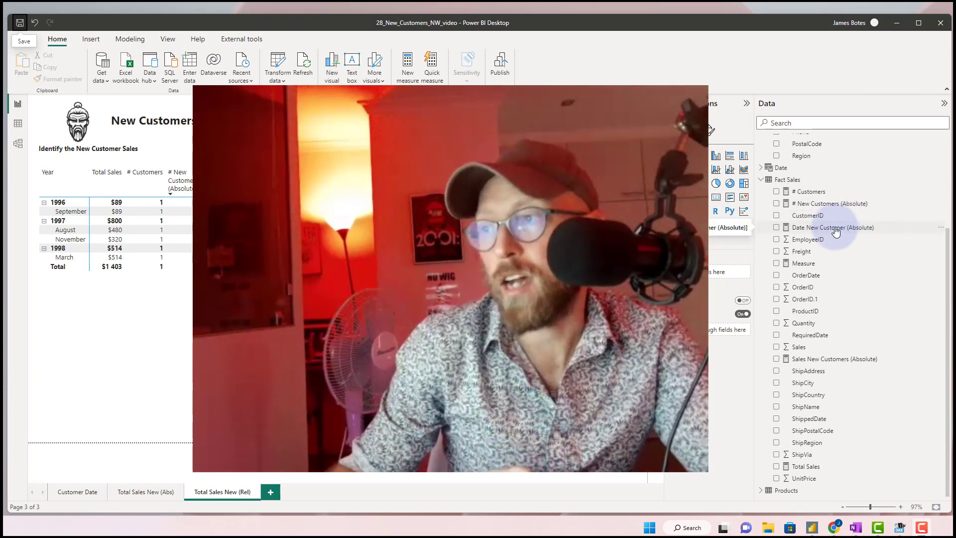
# Create a Fact Sales measure Date New Customer (Relative) that calculates MIN('Fact Sales'[OrderDate]) with REMOVEFILTERS('Date')
pyautogui.click(789, 180)
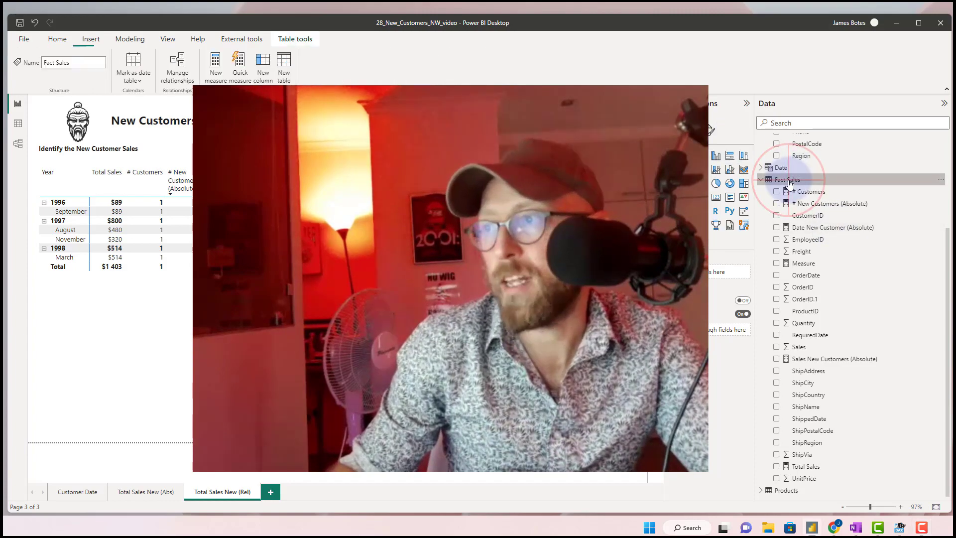
pyautogui.click(940, 182)
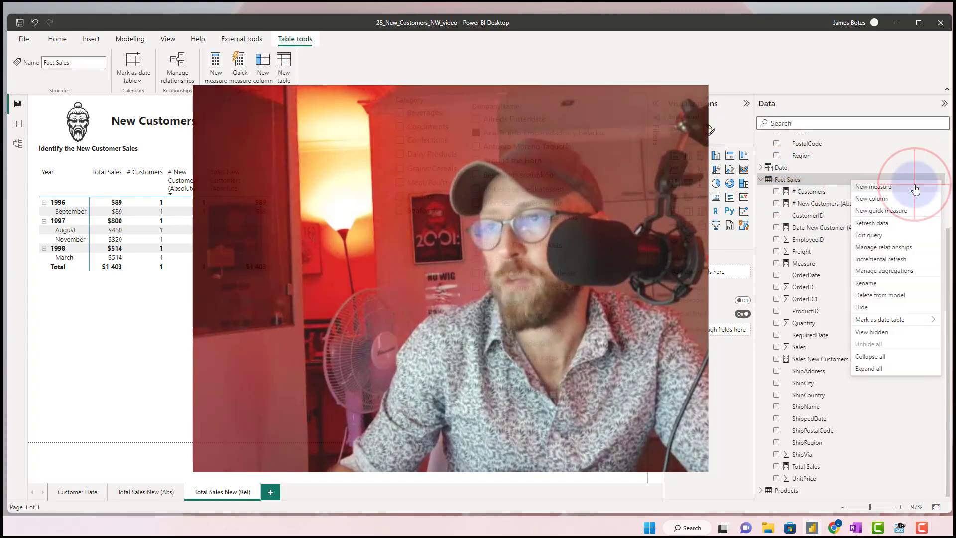
pyautogui.click(915, 189)
pyautogui.write("Date New Customer (Relative) =     CALCULATE(         MIN('Fact Sales'[OrderDate]),         REMOVEFILTERS('Date')     )")
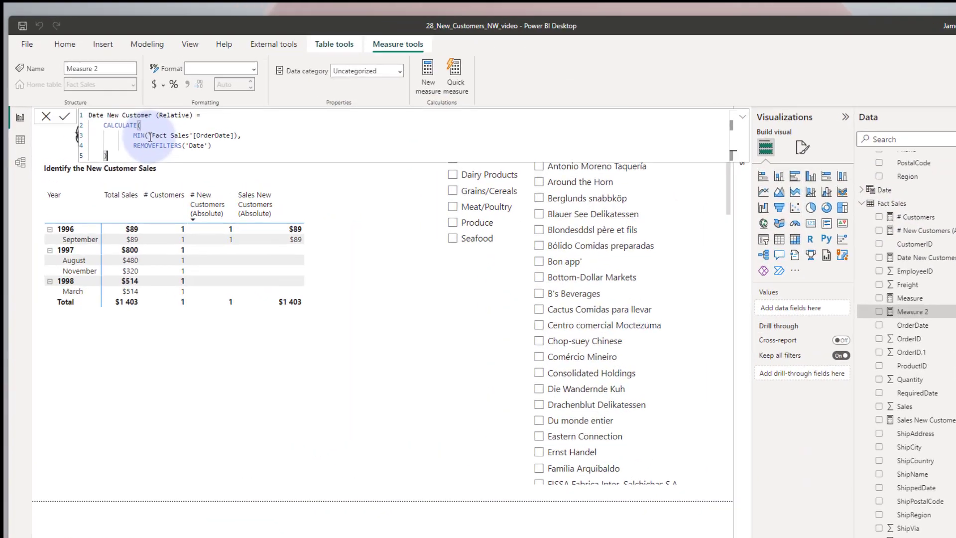
# Review the CALCULATE, MIN and REMOVEFILTERS parts of Date New Customer (Relative), and commit the measure
pyautogui.moveTo(189, 125); pyautogui.dragTo(103, 126)
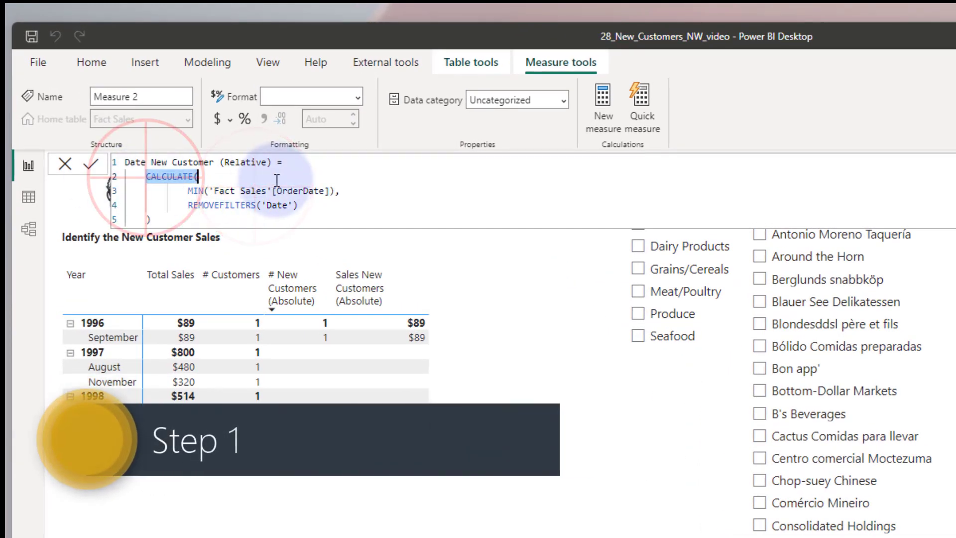
pyautogui.moveTo(344, 193); pyautogui.dragTo(197, 198)
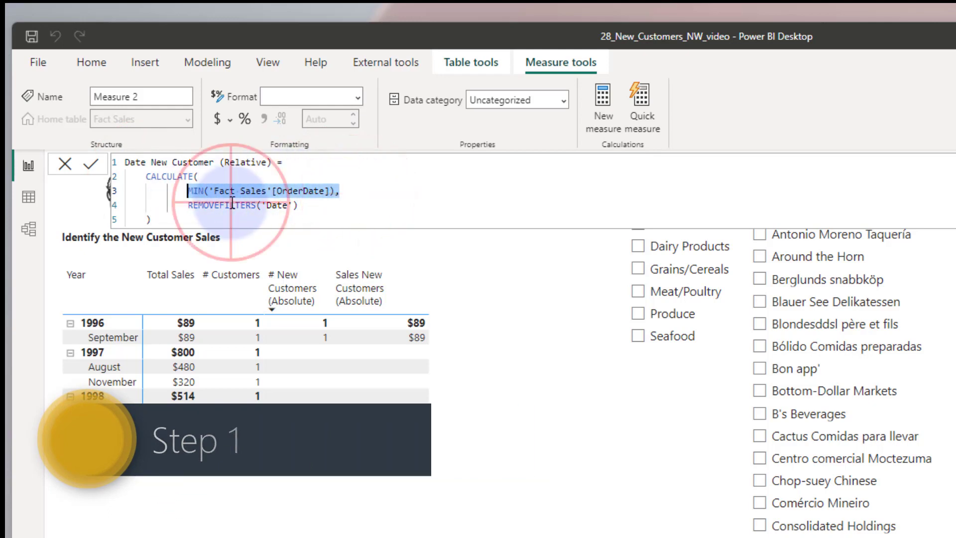
pyautogui.moveTo(186, 205); pyautogui.dragTo(305, 206)
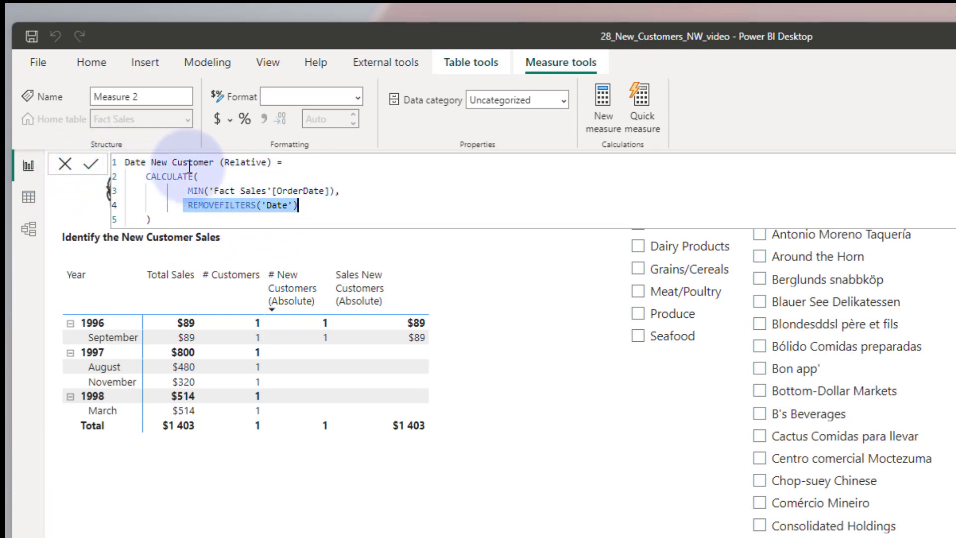
pyautogui.click(97, 169)
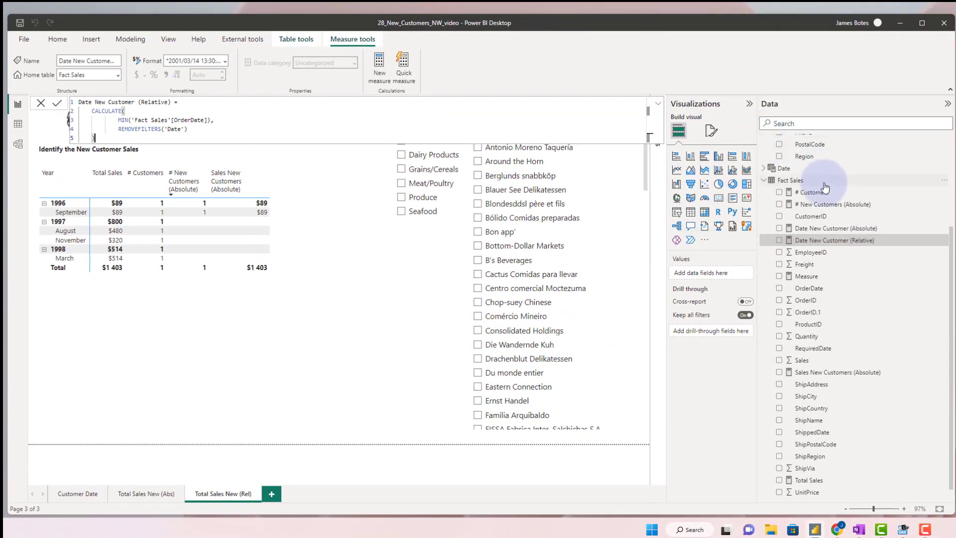
# Create a Fact Sales measure # New Customers (Relative) that applies TREATAS to CustomersWithNewDate and distinct-counts 'Fact Sales'[CustomerID] with KEEPFILTERS(CustomerWithLineage)
pyautogui.click(825, 181)
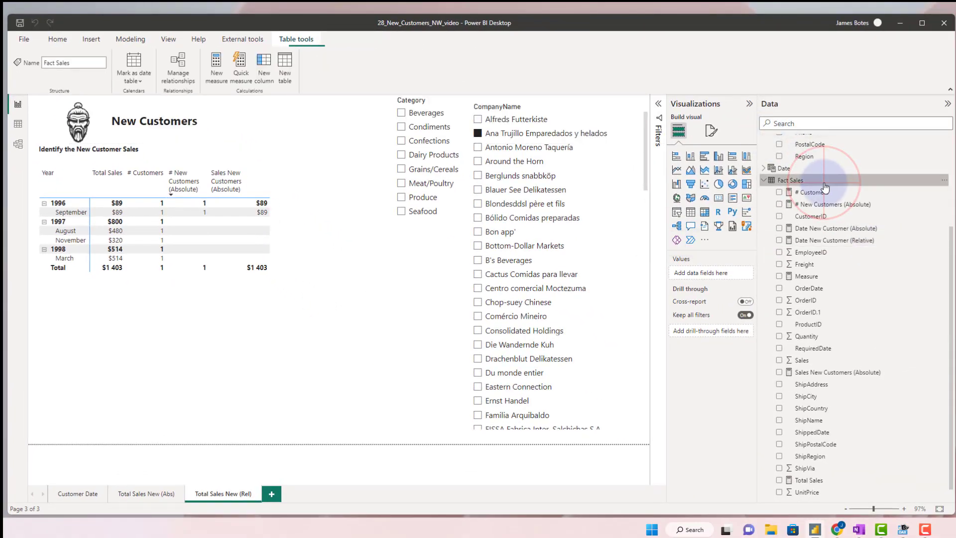
pyautogui.click(946, 181)
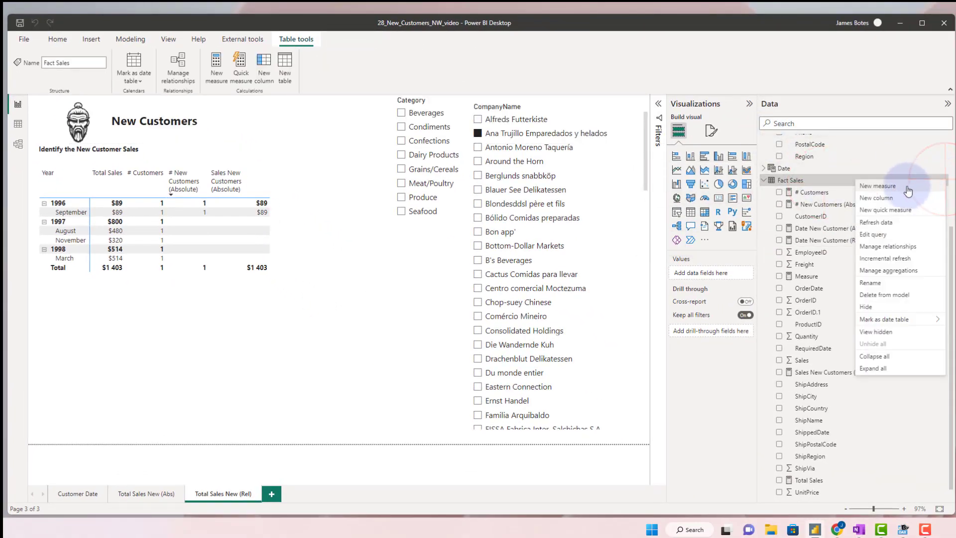
pyautogui.click(877, 186)
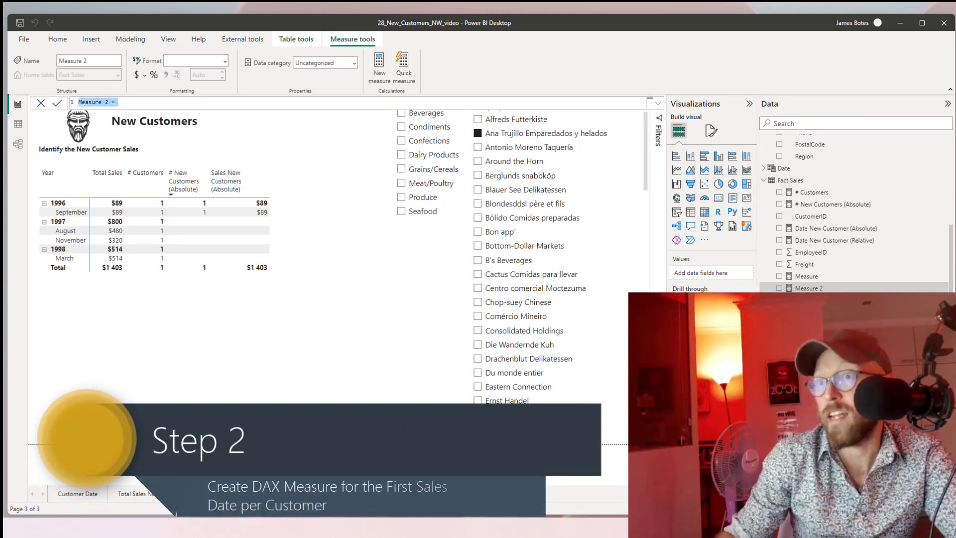
pyautogui.write('# New Customers (Relative) =     VAR CustomersWithNewDate =         CALCULATETABLE(             ADDCOLUMNS(                 VALUES(\'Fact Sales\'[CustomerID]),                 "@NewCustomerDate", [Date New Customer (Relative)]             ),             ALLSELECTED(Customers),             ALLSELECTED(\'Date\')         )     VAR CustomerWithLineage =         TREATAS(             CustomersWithNewDate,             \'Fact Sales\'[CustomerID],             \'Date\'[Date]         )     VAR Result =         CALCULATE(             DISTINCTCOUNT(\'Fact Sales\'[CustomerID]),             KEEPFILTERS(CustomerWithLineage)         )     RETURN         Result')
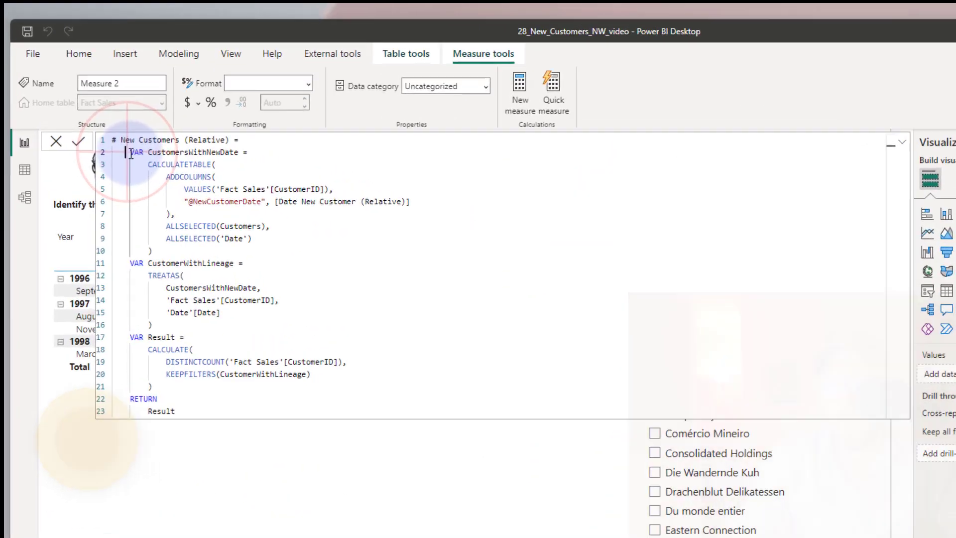
pyautogui.moveTo(95, 111); pyautogui.dragTo(121, 138)
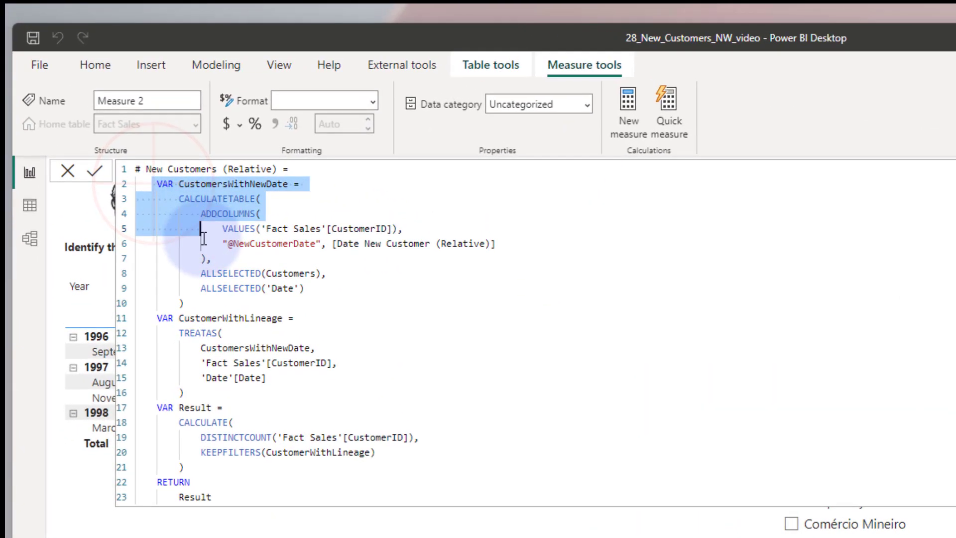
pyautogui.moveTo(204, 239); pyautogui.dragTo(211, 297)
pyautogui.click(224, 290)
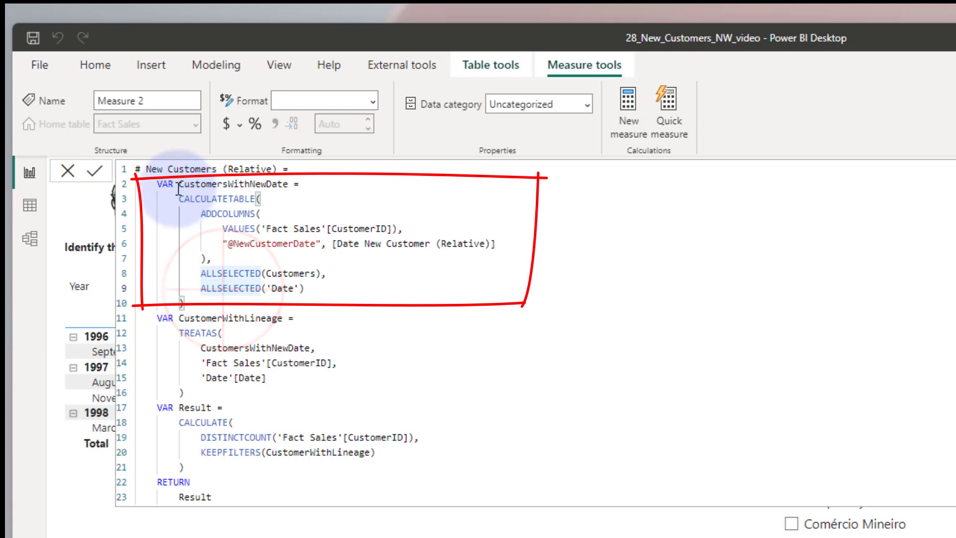
pyautogui.moveTo(178, 187); pyautogui.dragTo(288, 185)
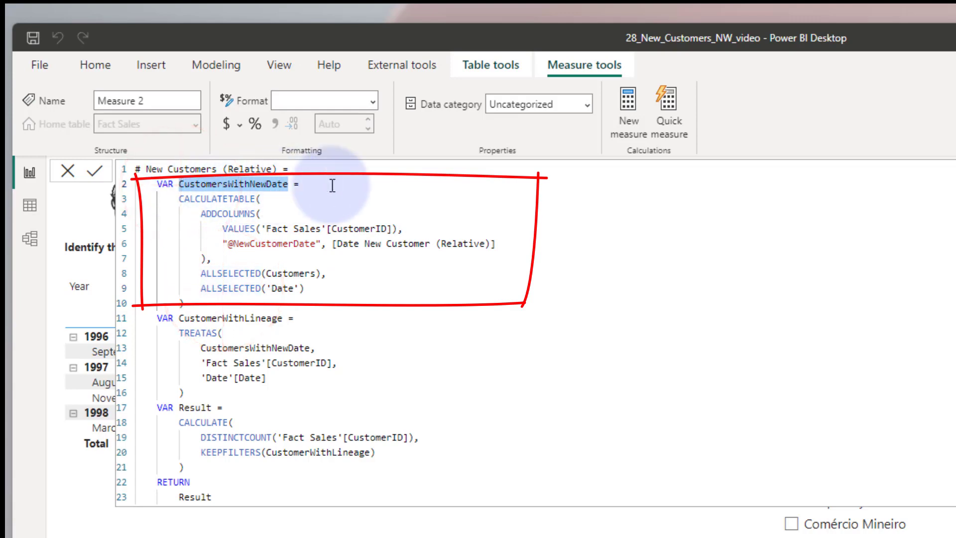
pyautogui.doubleClick(181, 200)
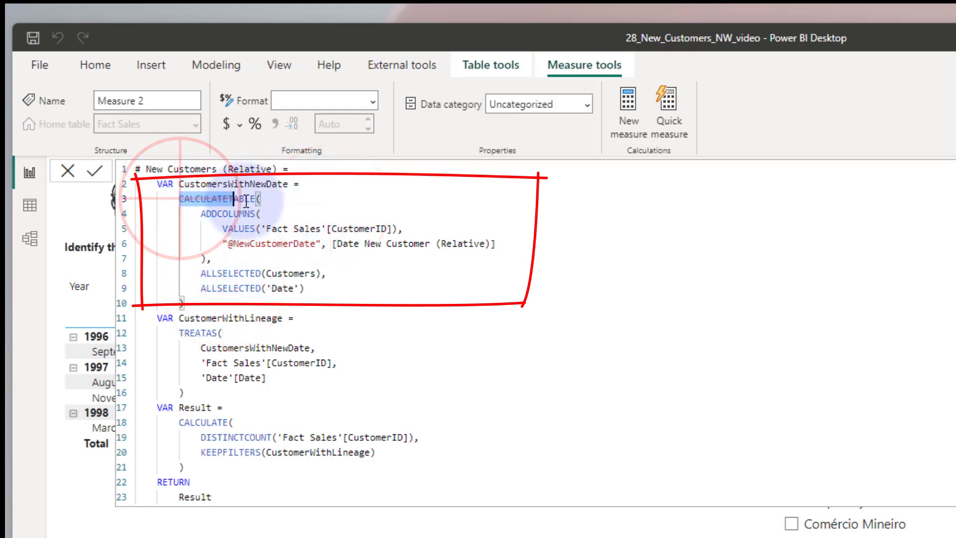
pyautogui.keyDown('shift'); pyautogui.click(267, 201); pyautogui.keyUp('shift')
pyautogui.click(260, 214)
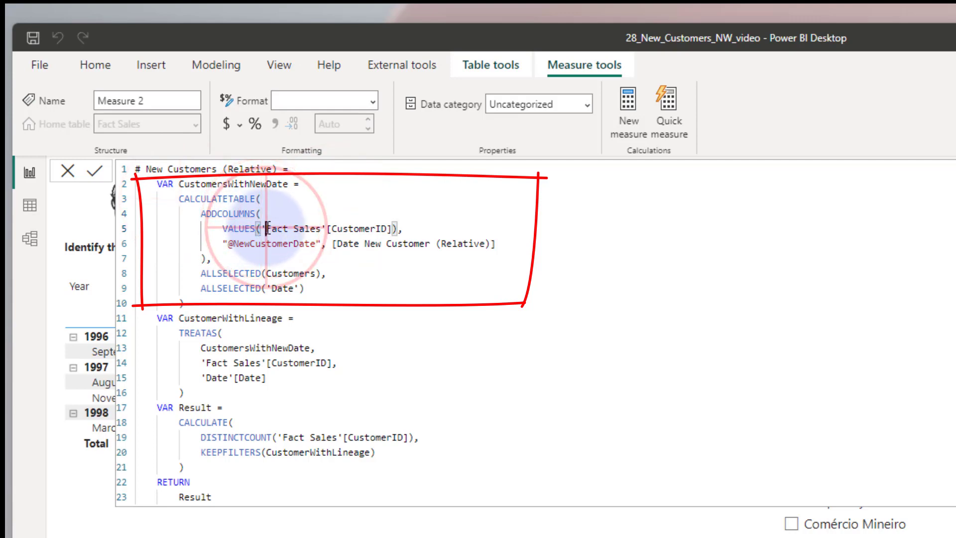
pyautogui.hotkey('shift', 'Up')
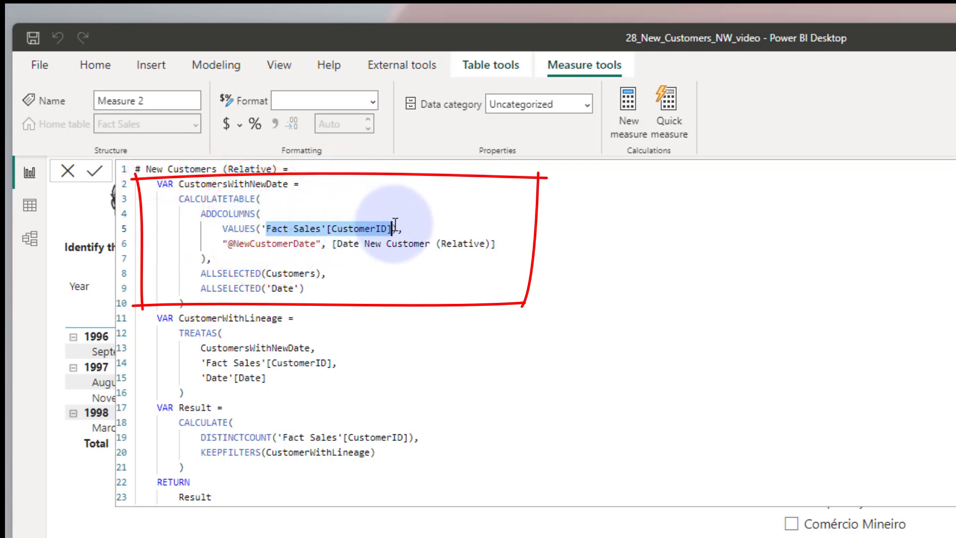
pyautogui.click(210, 228)
pyautogui.click(299, 244)
pyautogui.moveTo(347, 244); pyautogui.dragTo(486, 244)
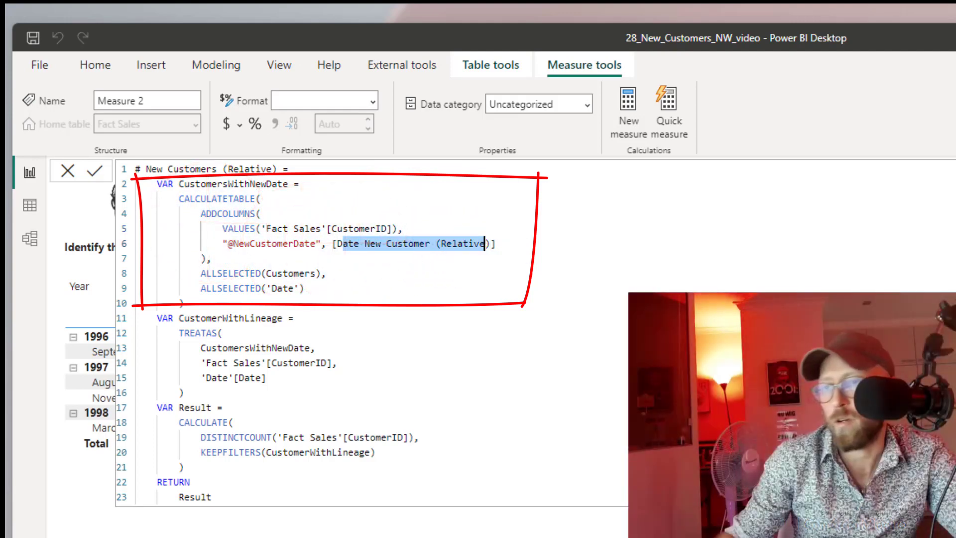
pyautogui.click(477, 285)
pyautogui.moveTo(216, 260); pyautogui.dragTo(107, 203)
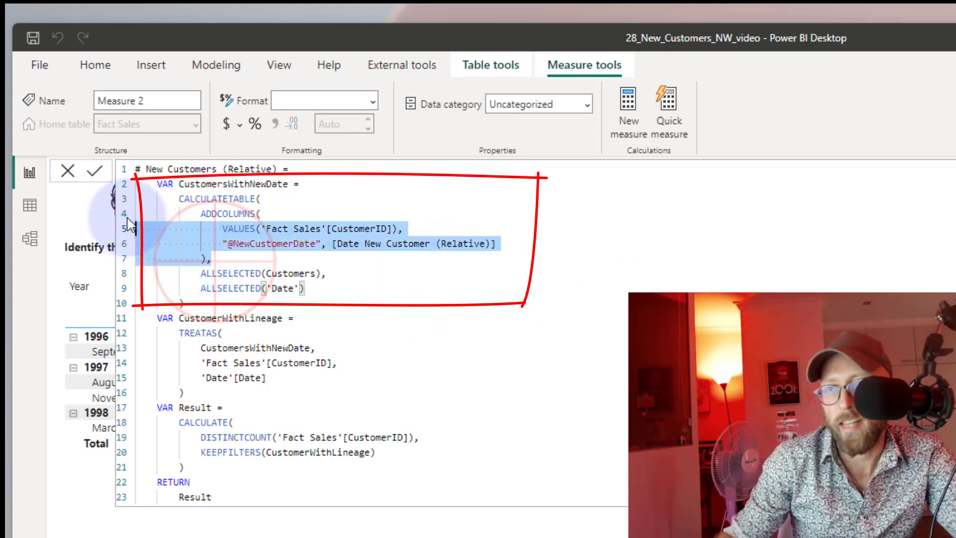
pyautogui.click(211, 259)
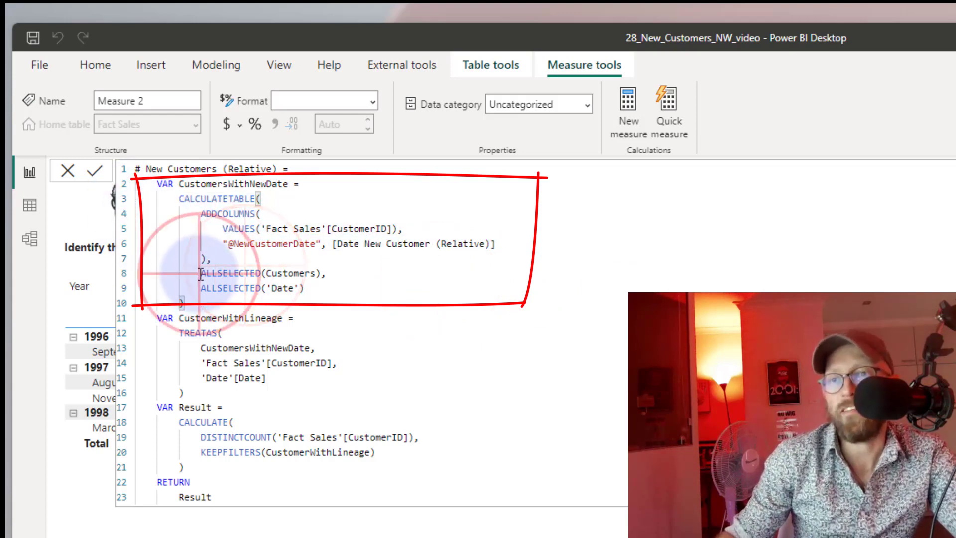
# Examine the ALLSELECTED(Customers) and ALLSELECTED('Date') filters in the CustomersWithNewDate variable
pyautogui.moveTo(200, 274); pyautogui.dragTo(322, 287)
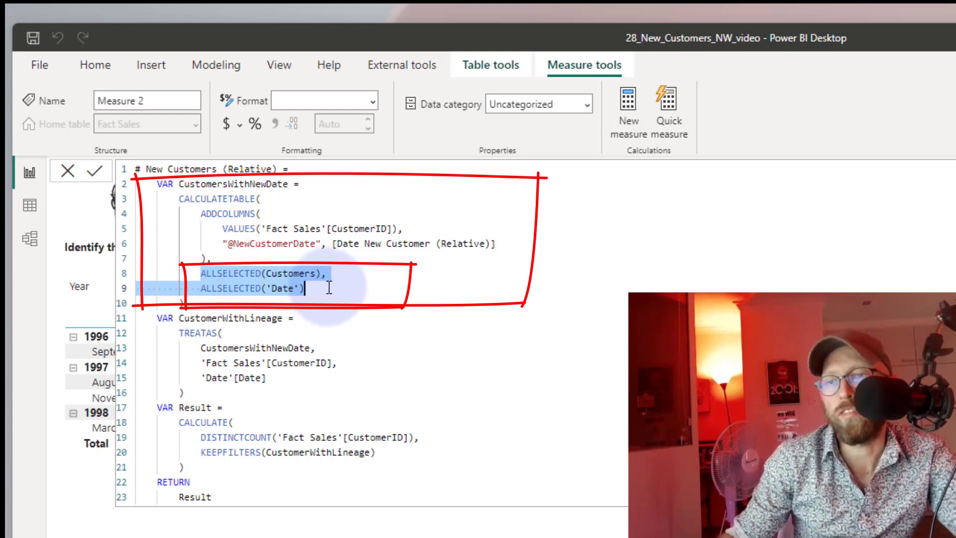
pyautogui.click(328, 288)
pyautogui.click(335, 291)
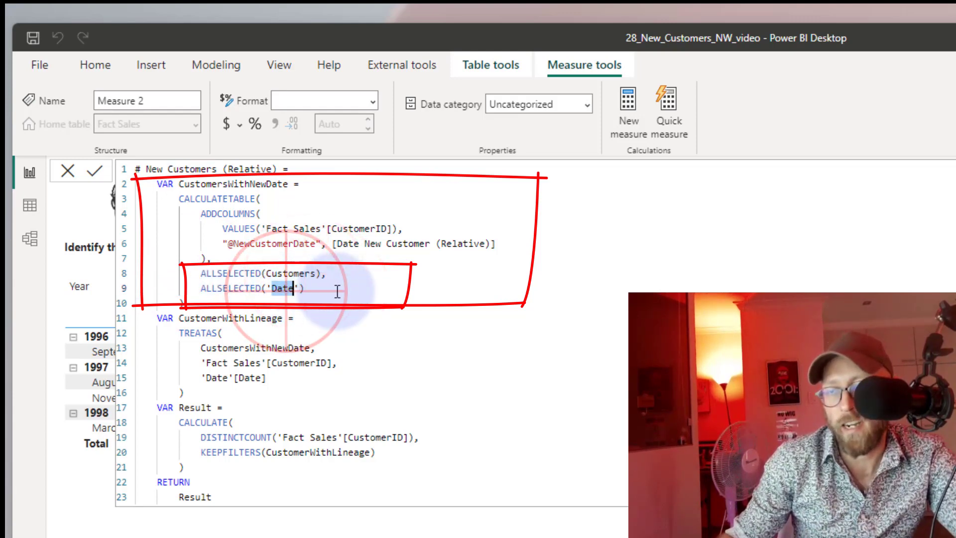
pyautogui.moveTo(201, 274); pyautogui.dragTo(315, 288)
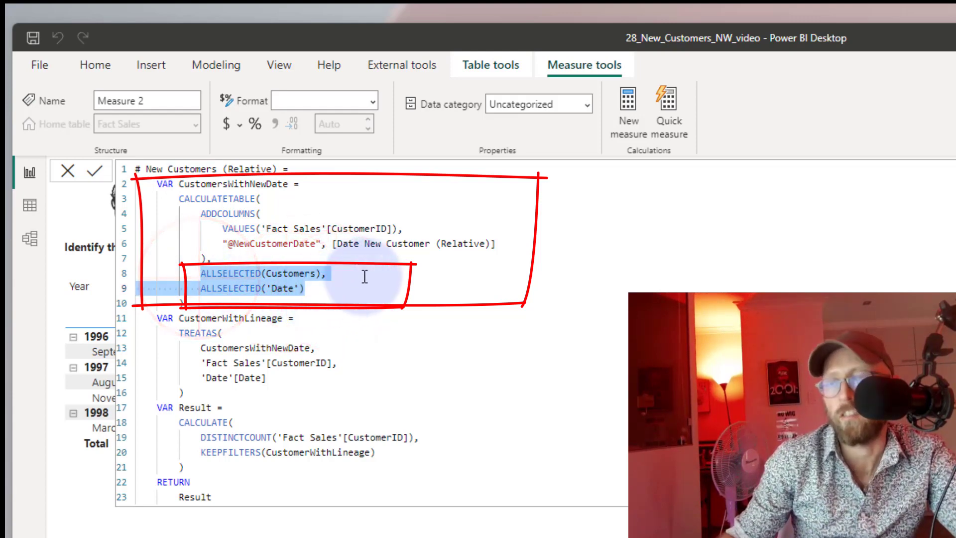
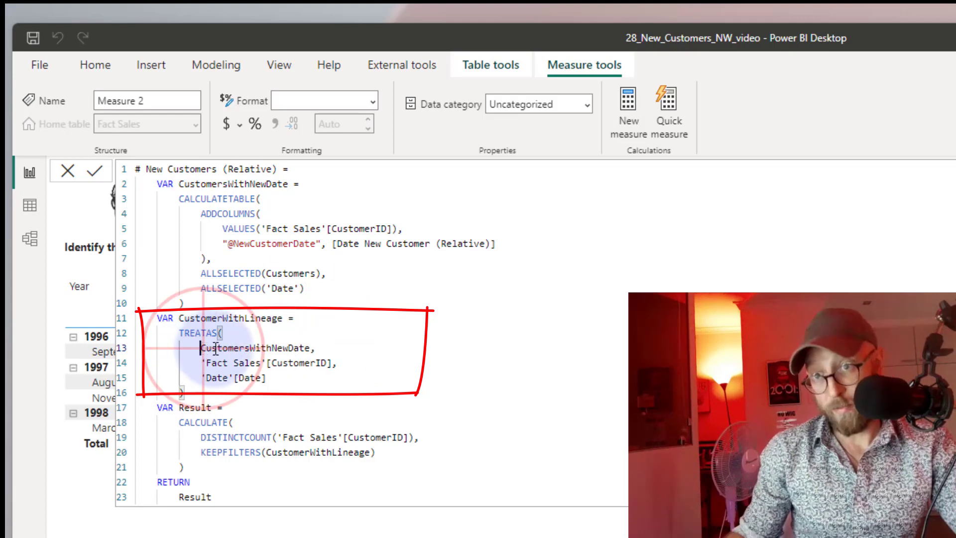
# Switch to the browser, read the DAX Guide page on TREATAS through its return values and remarks, and return to Power BI Desktop
pyautogui.moveTo(201, 348); pyautogui.dragTo(301, 347)
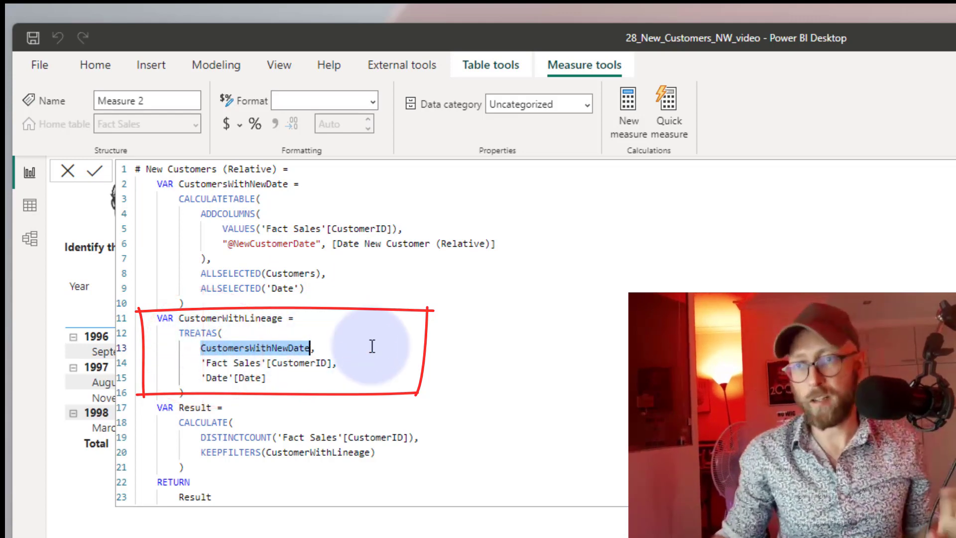
pyautogui.hotkey('alt', 'Tab')
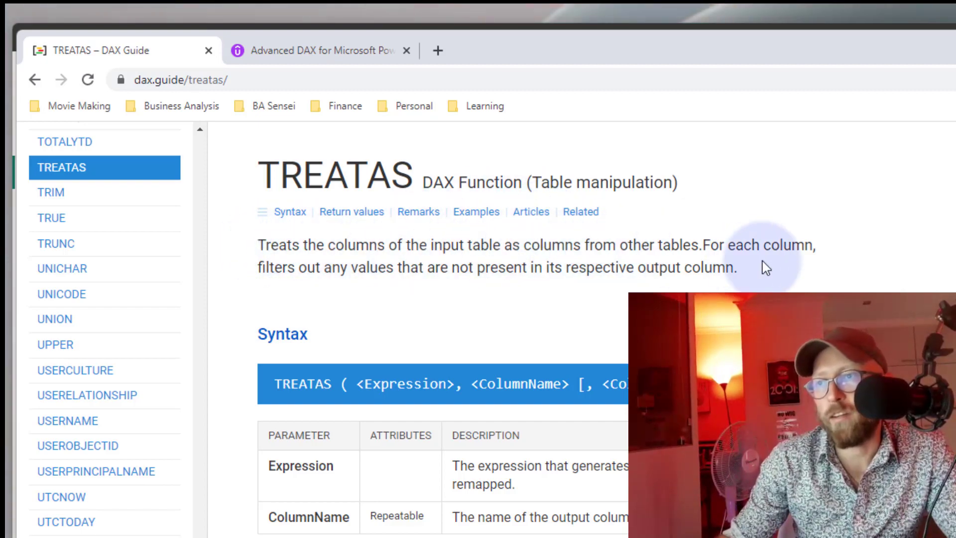
pyautogui.scroll(-5, 674, 290)
pyautogui.scroll(-3, 673, 290)
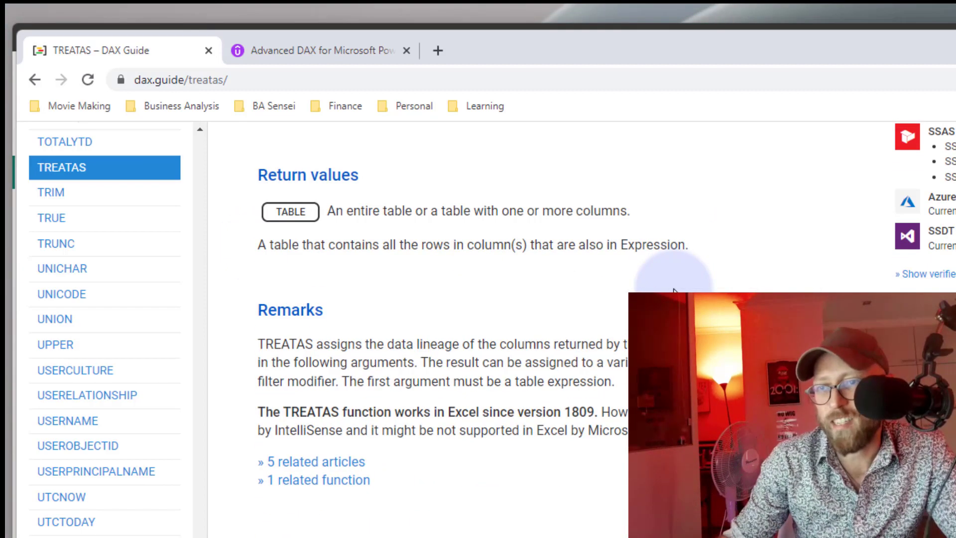
pyautogui.scroll(8, 674, 290)
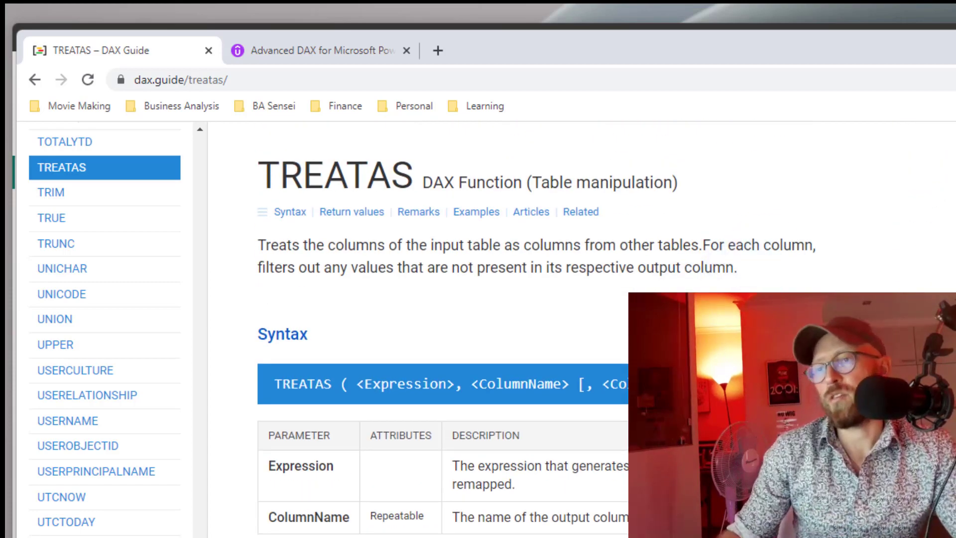
pyautogui.hotkey('alt', 'Tab')
# Examine the TREATAS arguments in CustomerWithLineage: CustomersWithNewDate, 'Fact Sales'[CustomerID] and 'Date'[Date]
pyautogui.click(244, 333)
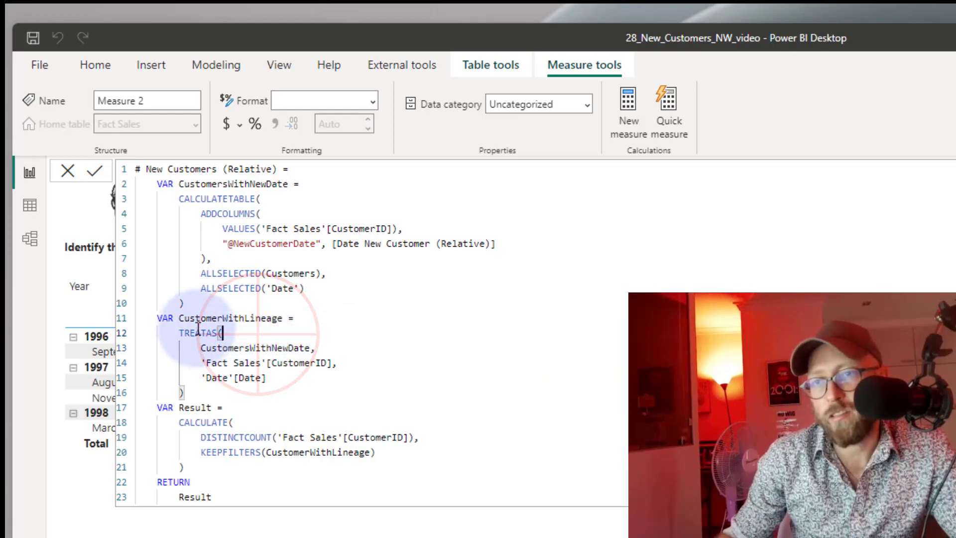
pyautogui.moveTo(137, 333); pyautogui.dragTo(266, 377)
pyautogui.click(196, 348)
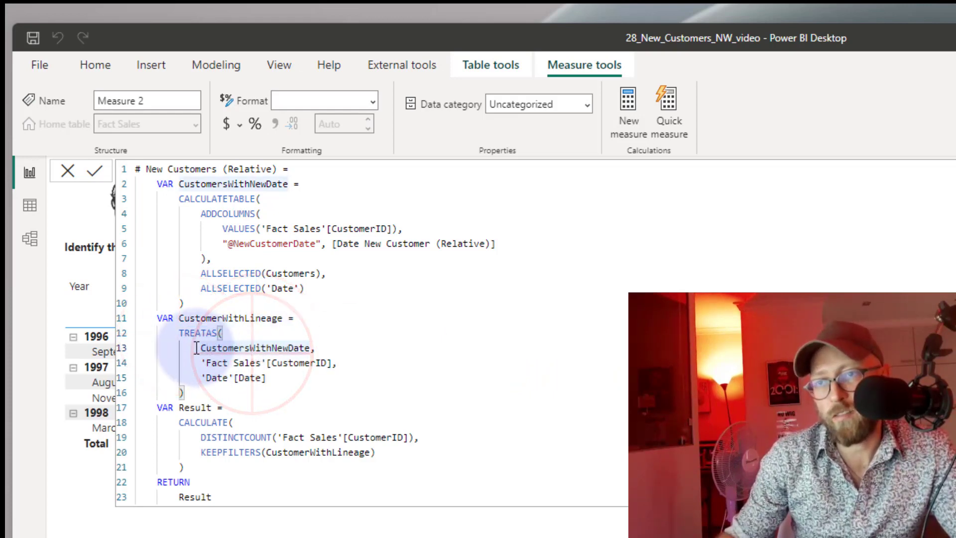
pyautogui.moveTo(197, 348); pyautogui.dragTo(323, 347)
pyautogui.click(227, 386)
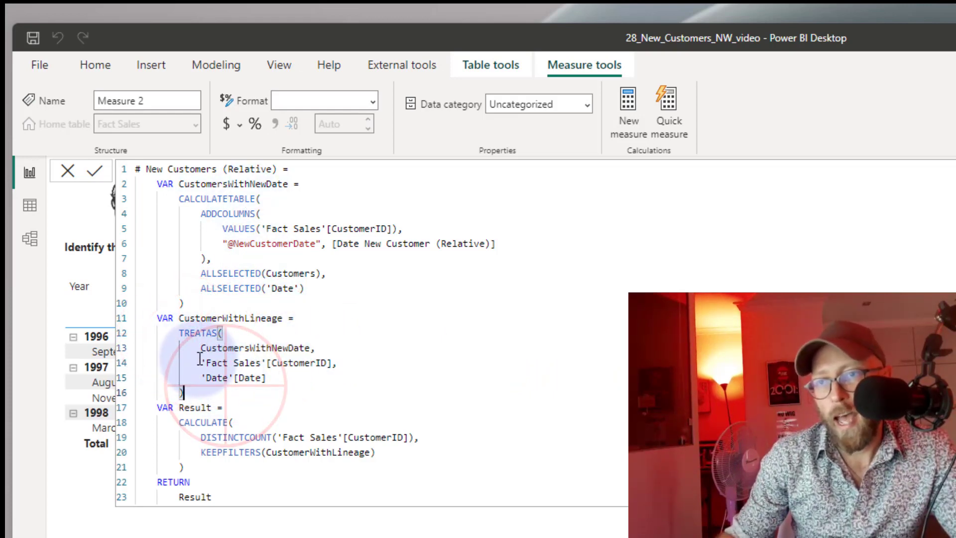
pyautogui.moveTo(203, 350); pyautogui.dragTo(309, 348)
pyautogui.click(264, 363)
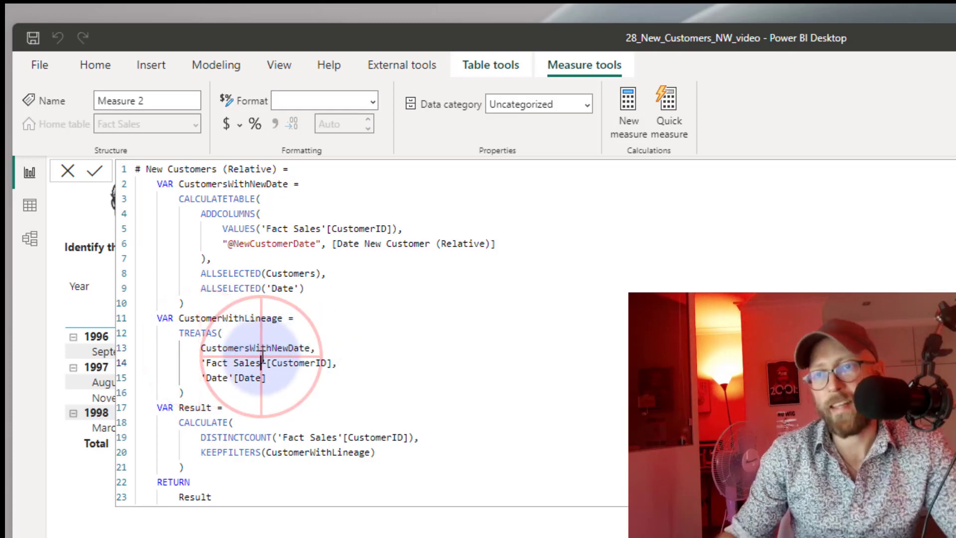
pyautogui.moveTo(198, 363); pyautogui.dragTo(335, 363)
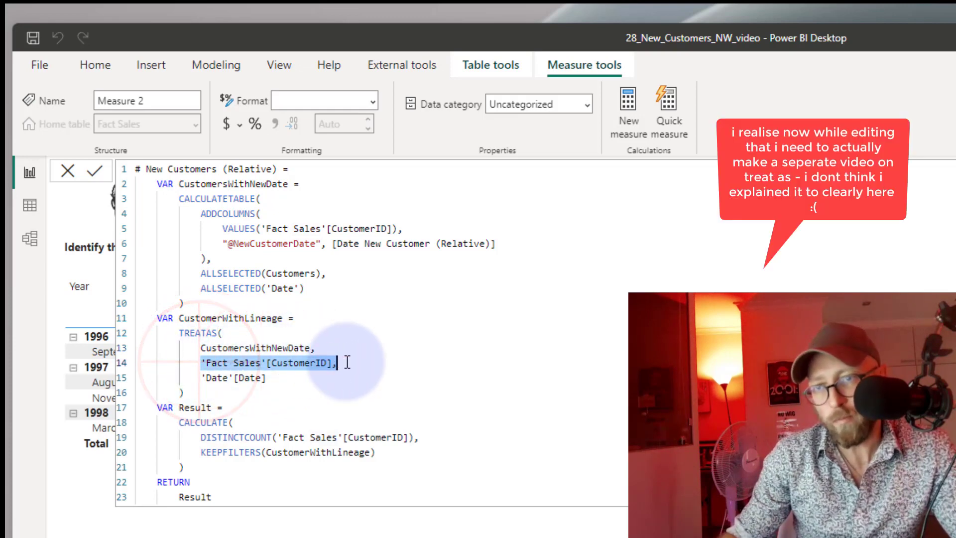
pyautogui.click(244, 386)
pyautogui.moveTo(198, 362); pyautogui.dragTo(337, 363)
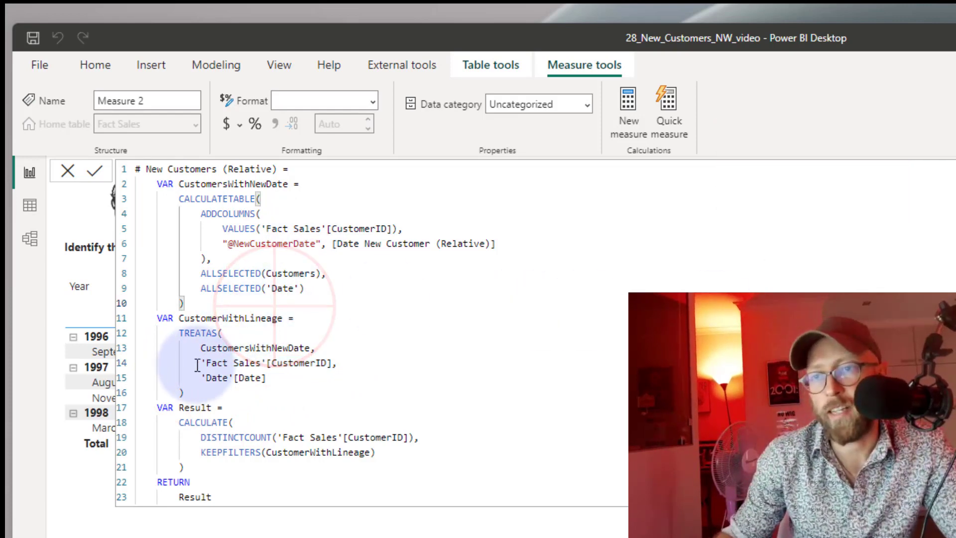
pyautogui.moveTo(206, 363); pyautogui.dragTo(338, 363)
pyautogui.moveTo(269, 379); pyautogui.dragTo(207, 378)
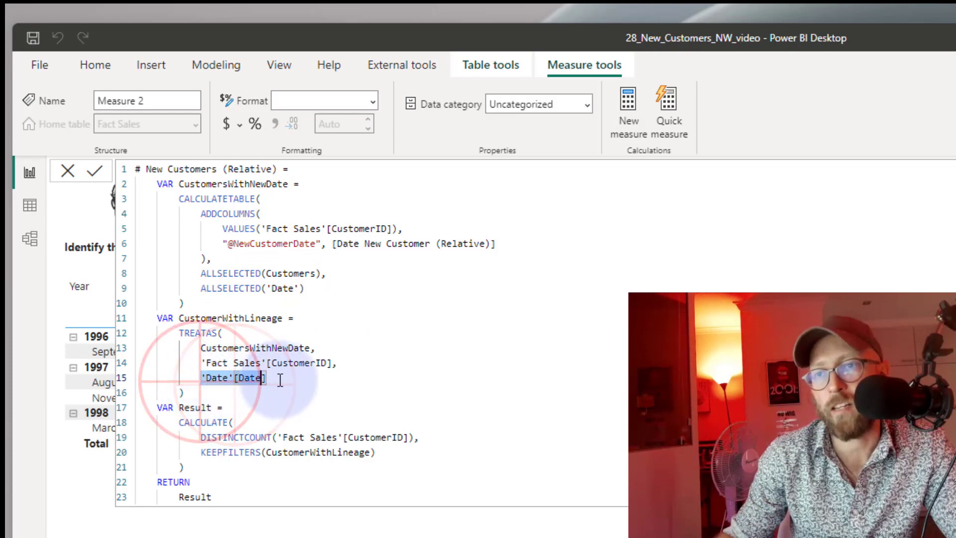
pyautogui.click(241, 395)
# Review the Result variable's DISTINCTCOUNT and KEEPFILTERS(CustomerWithLineage) parts, and trace them back to the two preceding variables
pyautogui.click(164, 407)
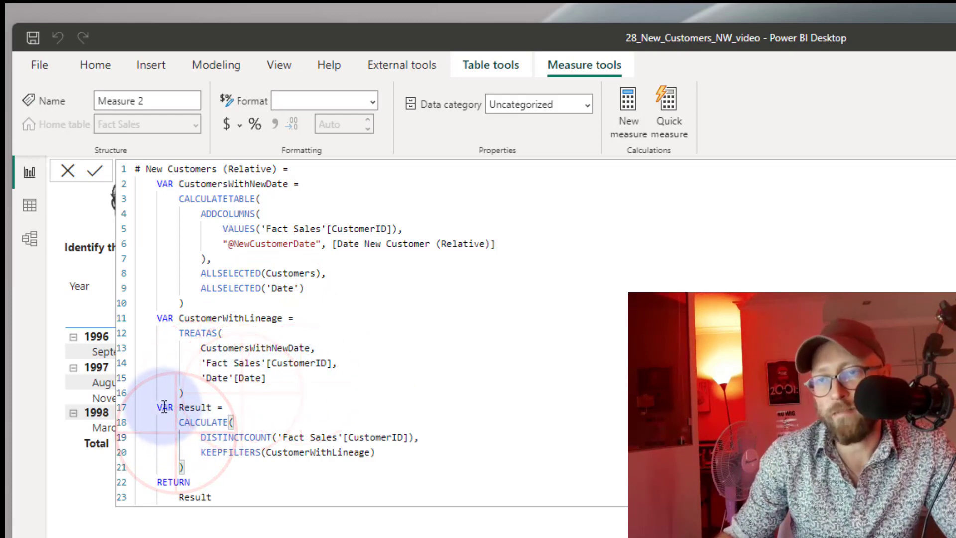
pyautogui.moveTo(181, 423)
pyautogui.mouseDown()
pyautogui.moveTo(250, 424)
pyautogui.moveTo(202, 437)
pyautogui.moveTo(414, 436)
pyautogui.mouseUp()
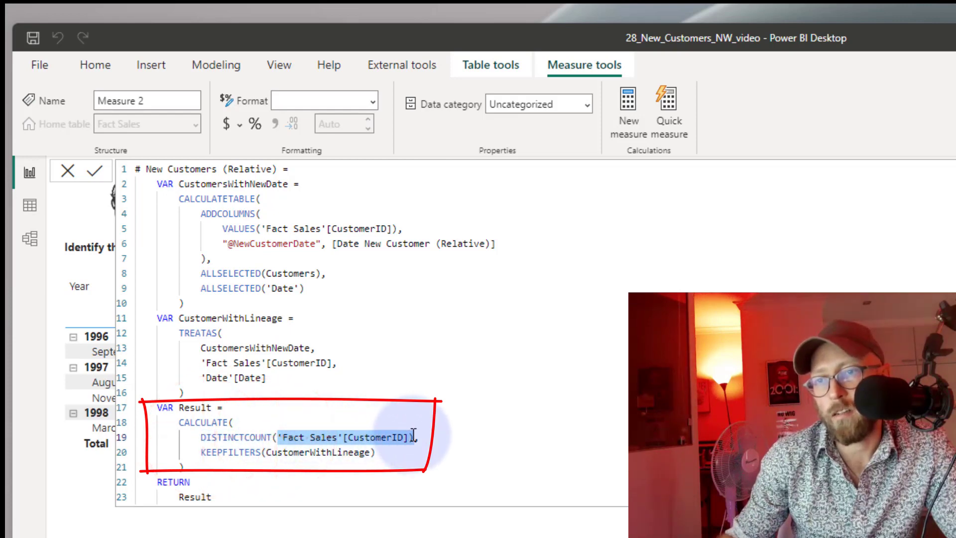
pyautogui.moveTo(199, 453); pyautogui.dragTo(402, 449)
pyautogui.click(317, 395)
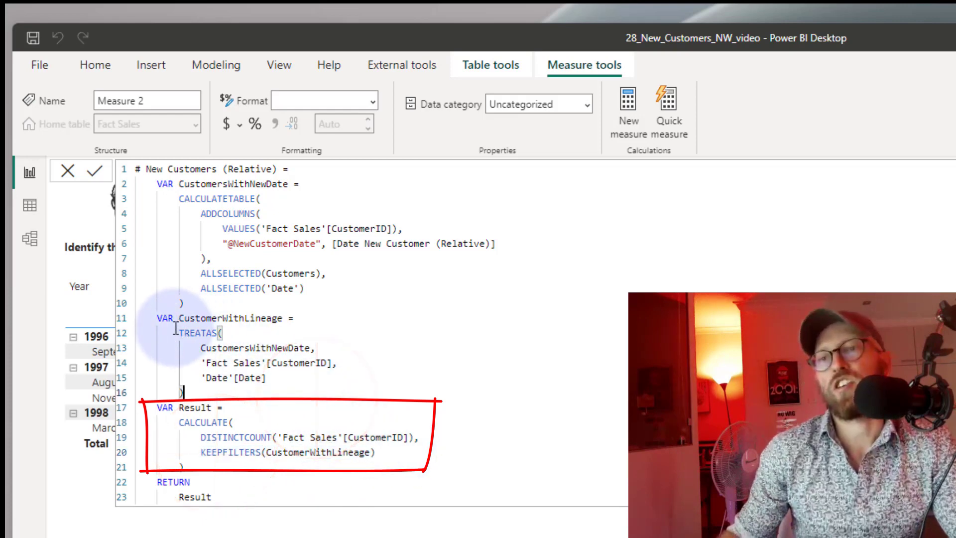
pyautogui.moveTo(175, 329); pyautogui.dragTo(206, 391)
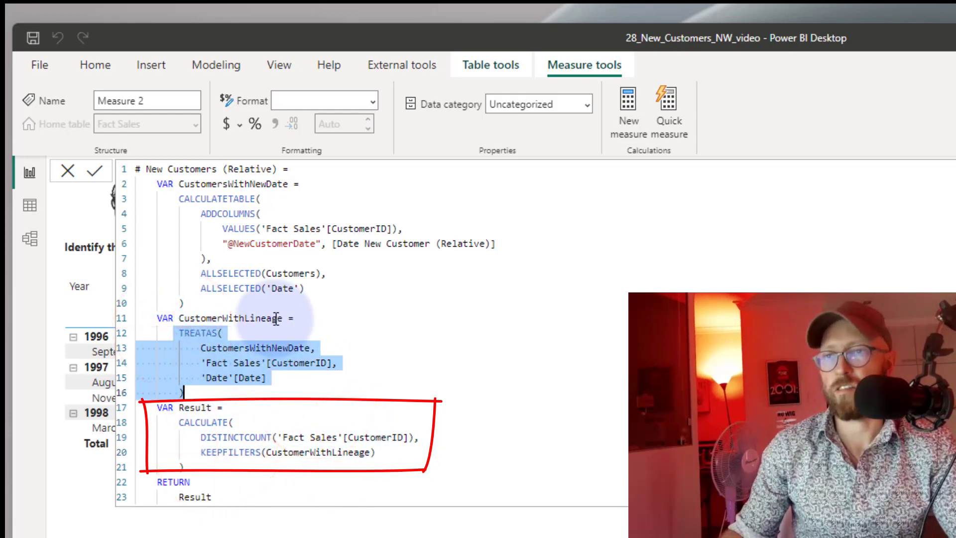
pyautogui.click(259, 213)
pyautogui.moveTo(150, 195); pyautogui.dragTo(273, 367)
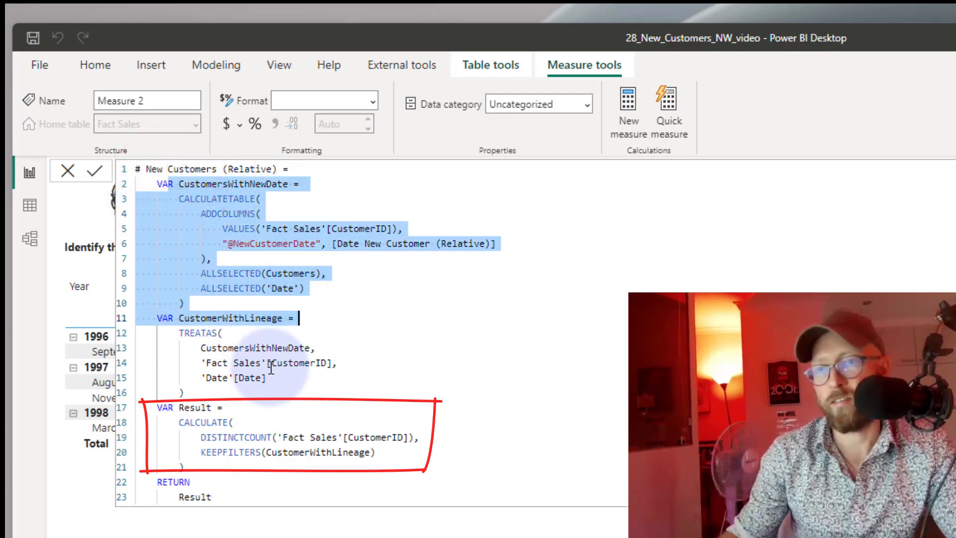
# Commit the # New Customers (Relative) measure and add it to the year and month matrix
pyautogui.click(95, 171)
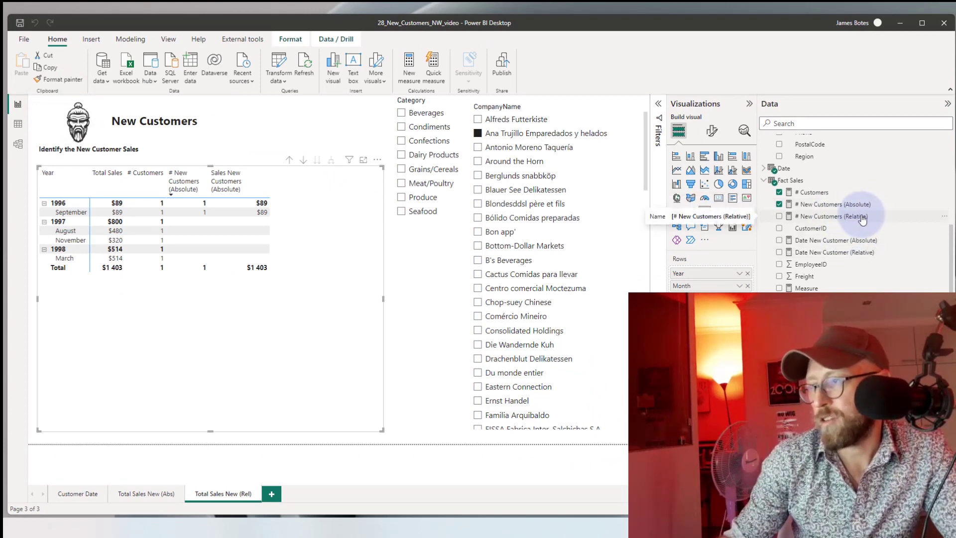
pyautogui.moveTo(863, 219); pyautogui.dragTo(342, 272)
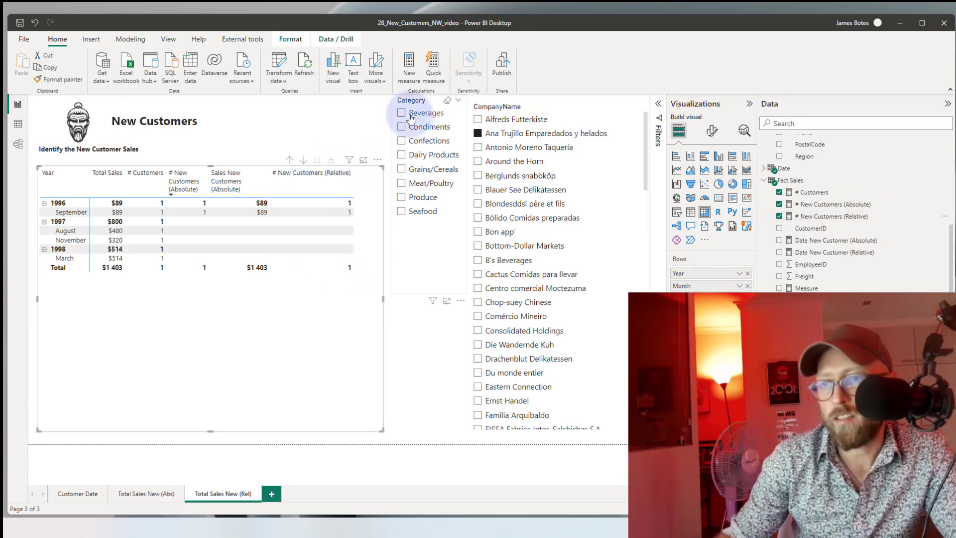
# Clear the CompanyName selection and compare the matrix's new customer counts for Beverages, Condiments, Confections and Dairy Products one at a time
pyautogui.click(478, 133)
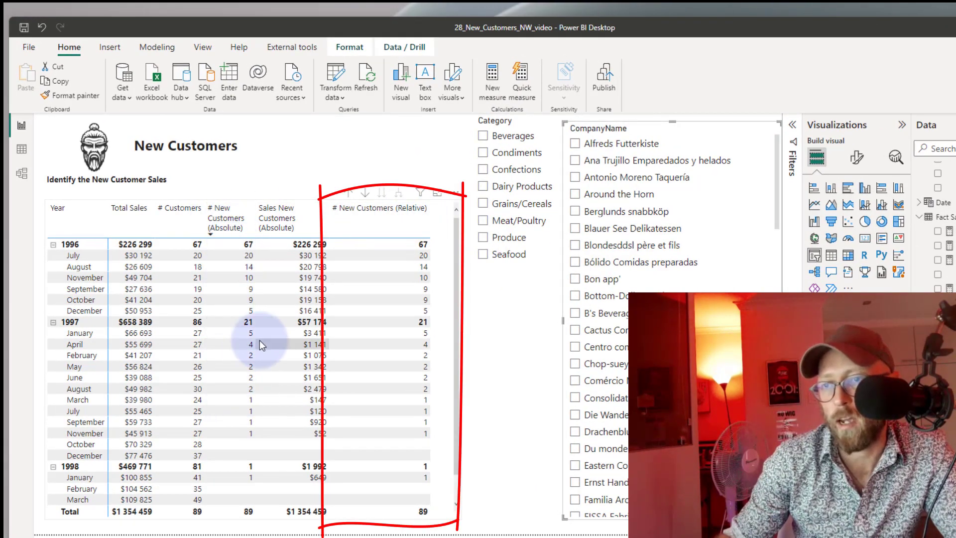
pyautogui.click(483, 137)
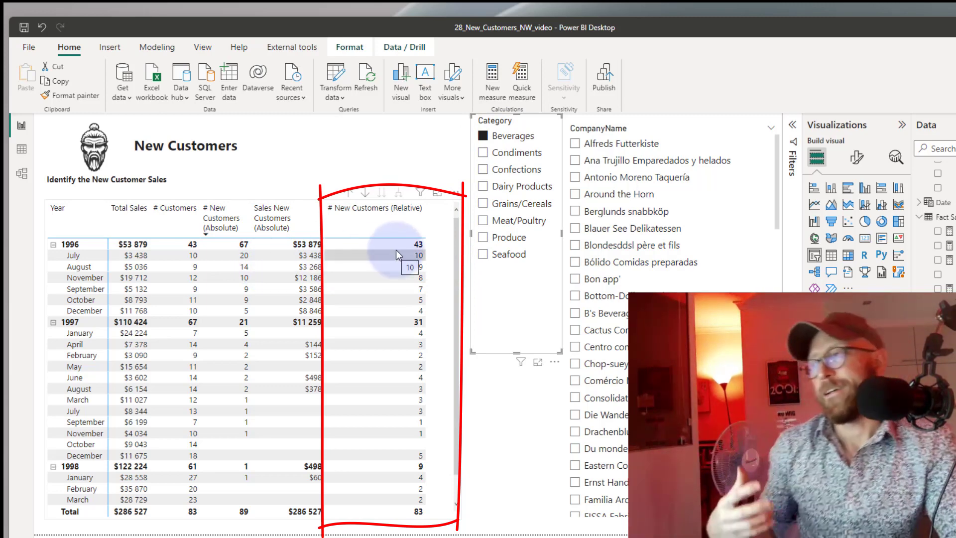
pyautogui.click(484, 153)
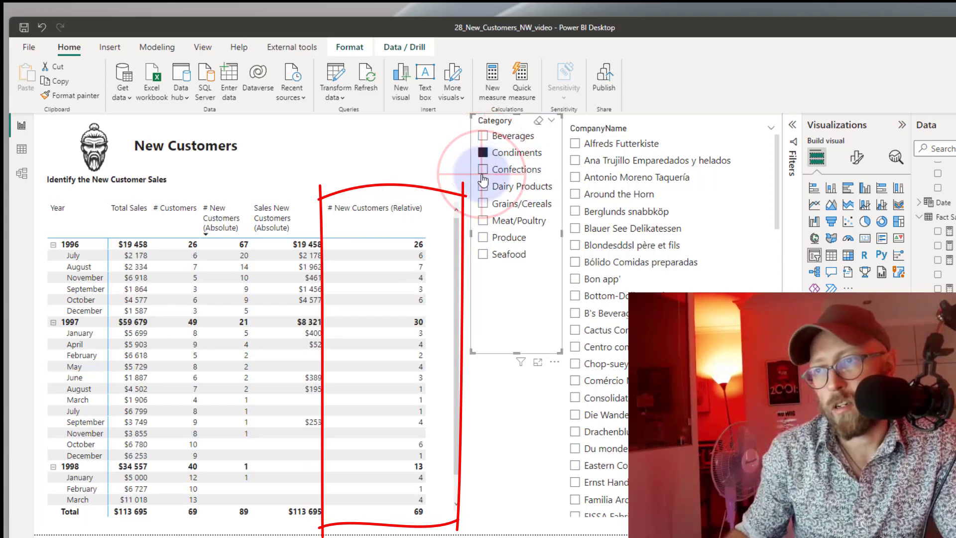
pyautogui.click(483, 170)
pyautogui.click(484, 187)
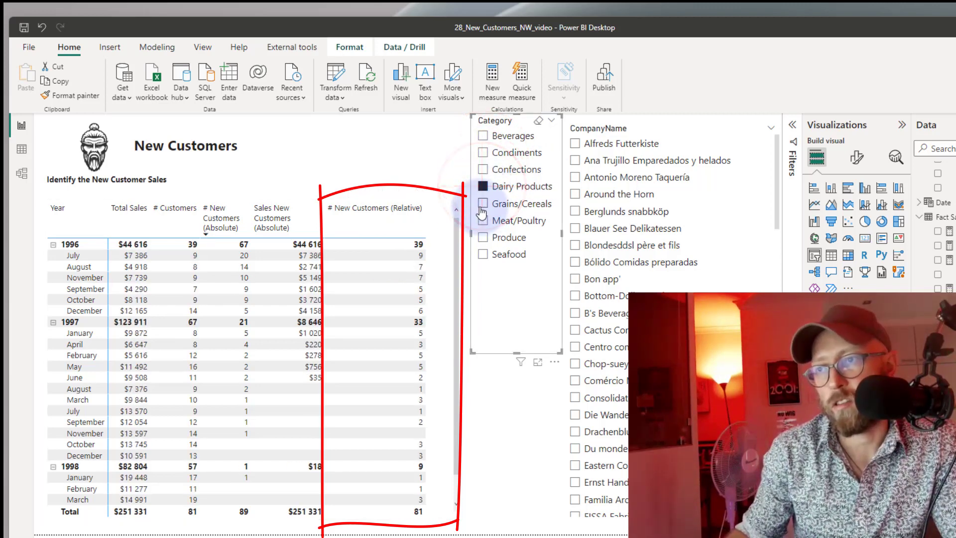
# Clear the category filter and write a Fact Sales measure Sales New Customers (Relative) that calculates [Total Sales] over KEEPFILTERS(NewCustomers), using [Date New Customer (Relative)]
pyautogui.click(482, 206)
pyautogui.click(483, 204)
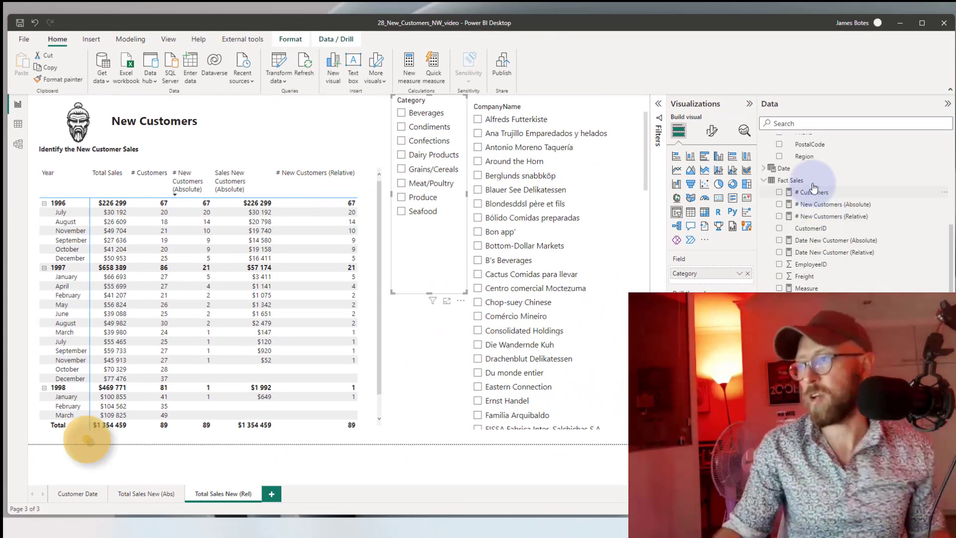
pyautogui.click(812, 181)
pyautogui.click(945, 186)
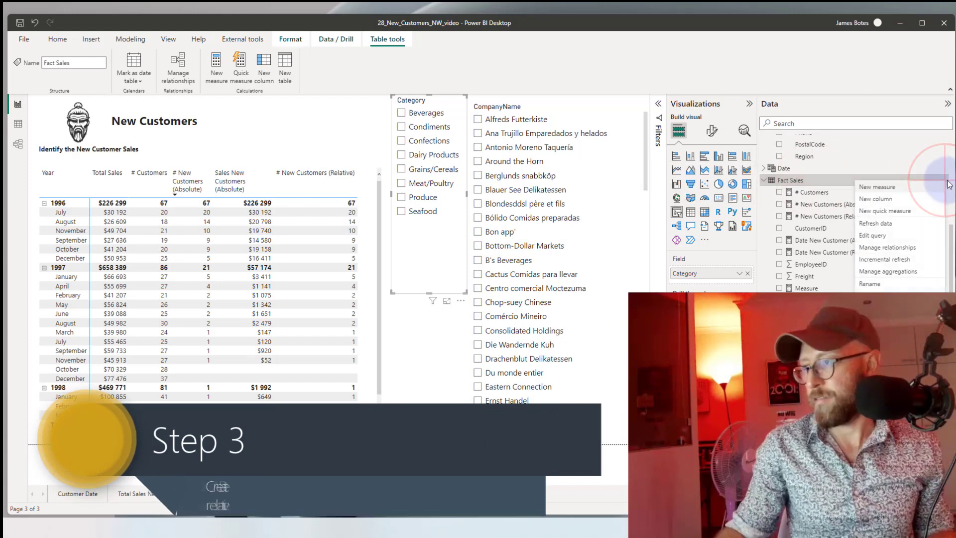
pyautogui.click(933, 187)
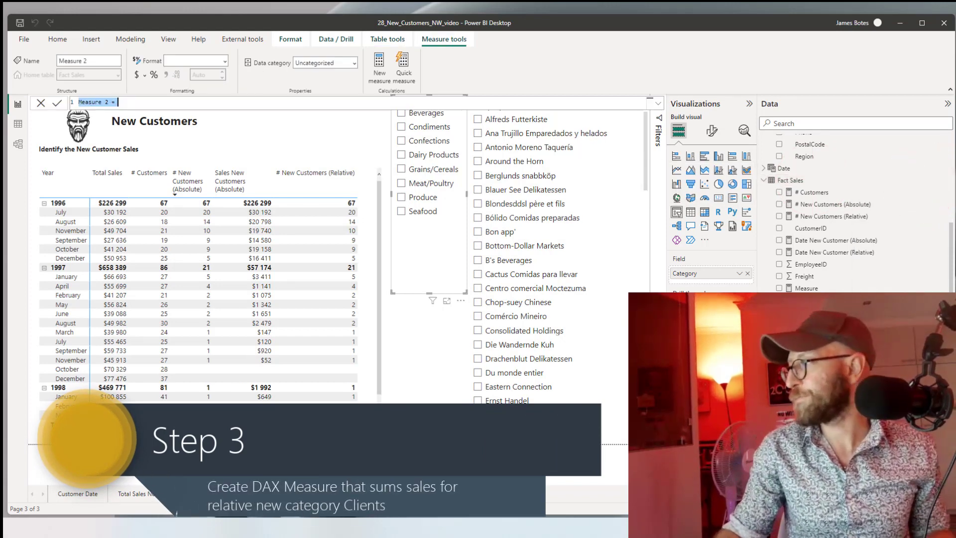
pyautogui.write('Sales New Customers (Relative) =     VAR CustomerWithNewDate =         CALCULATETABLE(             ADDCOLUMNS(                 VALUES(\'Fact Sales\'[CustomerID]),                 "@NewCustomerDate", [Date New Customer (Relative)]             ),             ALLSELECTED(Customers),             ALLSELECTED(\'Date\')         )     VAR NewCustomers =         FILTER(             CustomerWithNewDate,             [@NewCustomerDate]                 IN VALUES(\'Date\'[Date])         )     VAR Result =         CALCULATE(             [Total Sales],             KEEPFILTERS(NewCustomers)         )     RETURN         Result')
pyautogui.click(159, 273)
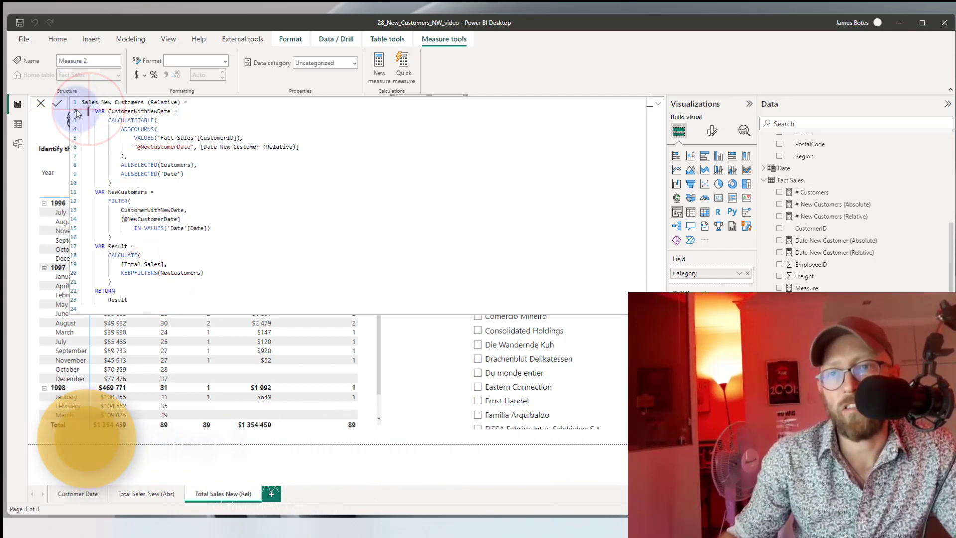
pyautogui.click(95, 112)
pyautogui.moveTo(95, 112); pyautogui.dragTo(137, 181)
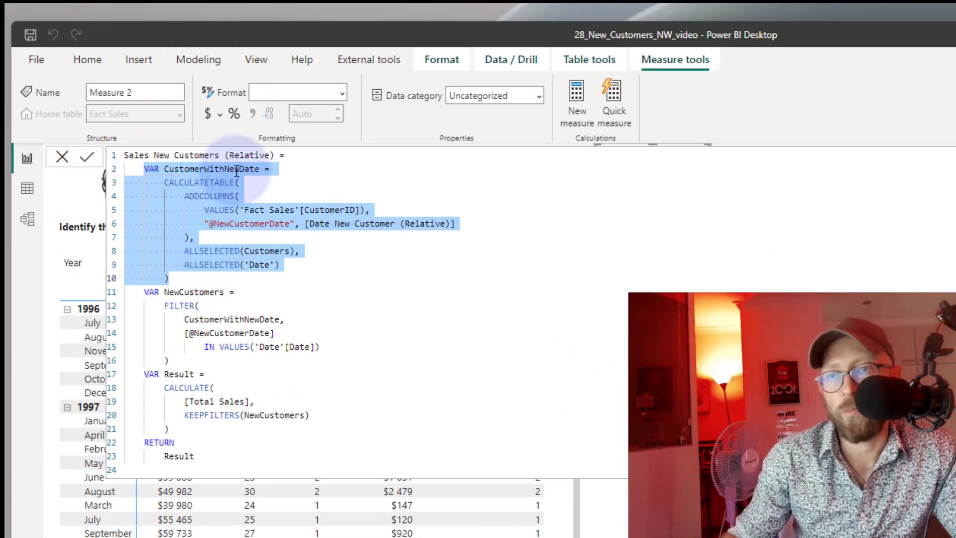
pyautogui.click(246, 294)
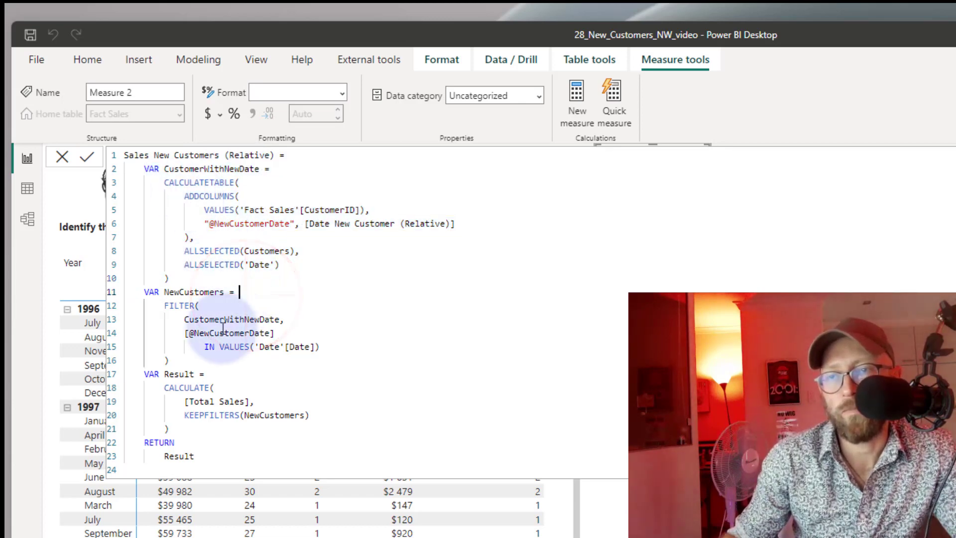
pyautogui.moveTo(143, 294); pyautogui.dragTo(195, 356)
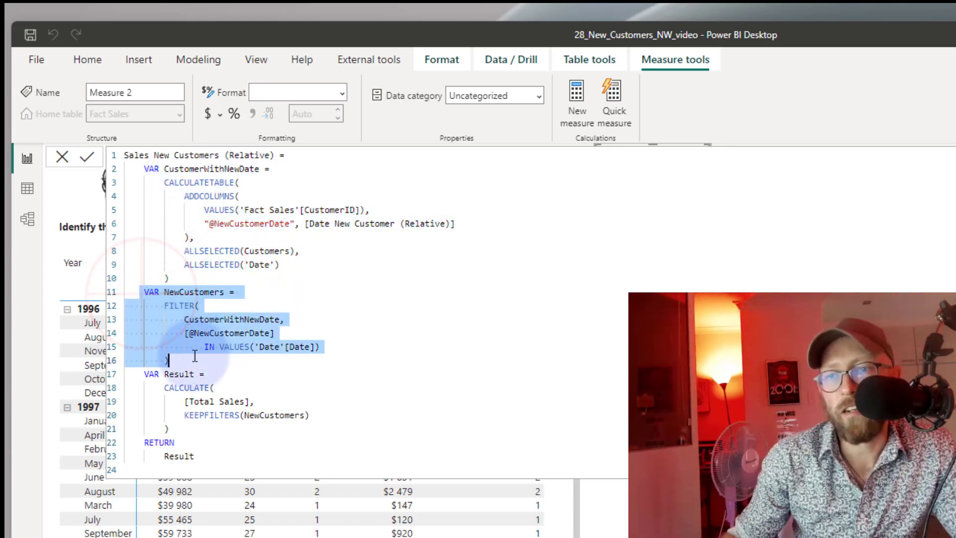
pyautogui.click(234, 338)
pyautogui.click(195, 305)
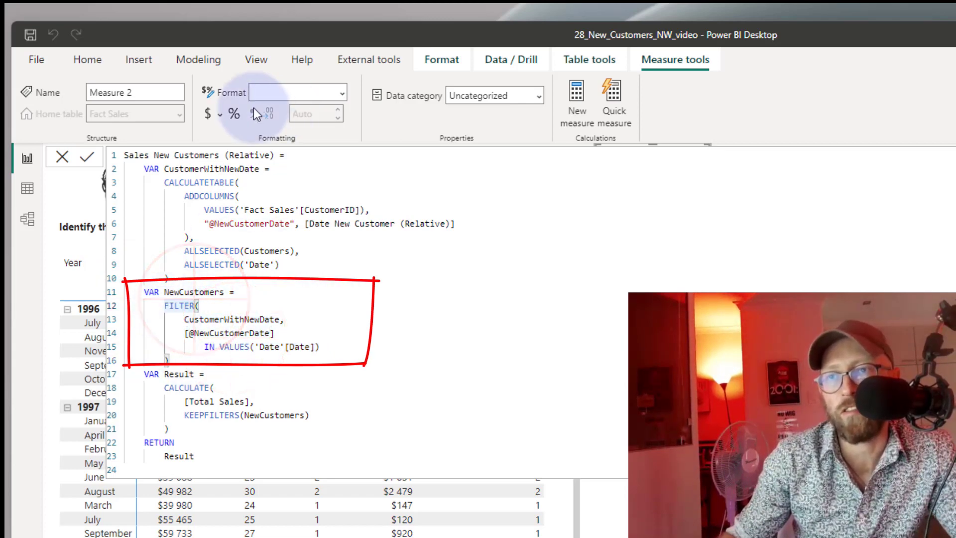
pyautogui.moveTo(166, 184); pyautogui.dragTo(278, 265)
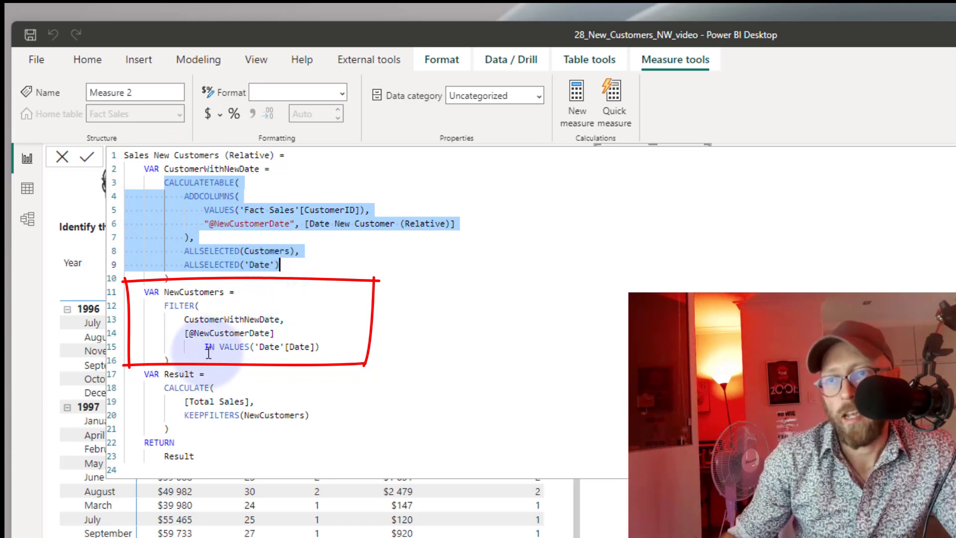
pyautogui.moveTo(126, 305); pyautogui.dragTo(340, 364)
# Review the Result variable's CALCULATE expression with [Total Sales] and KEEPFILTERS(NewCustomers), tracing the filter back to the NewCustomers variable
pyautogui.click(325, 367)
pyautogui.moveTo(145, 374); pyautogui.dragTo(184, 415)
pyautogui.click(252, 287)
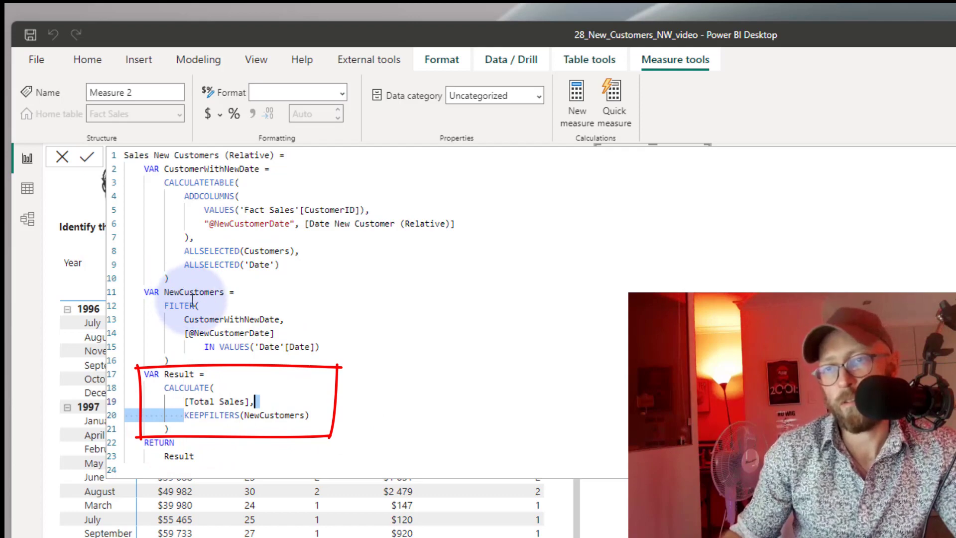
pyautogui.moveTo(185, 402); pyautogui.dragTo(255, 401)
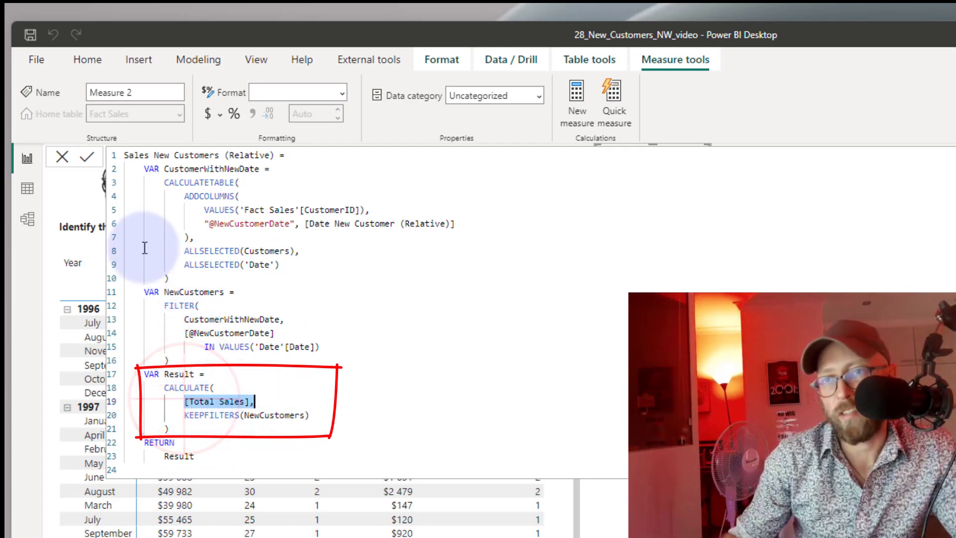
# Commit the Sales New Customers (Relative) measure and add it to the matrix, narrowing the # New Customers (Relative) column
pyautogui.click(87, 156)
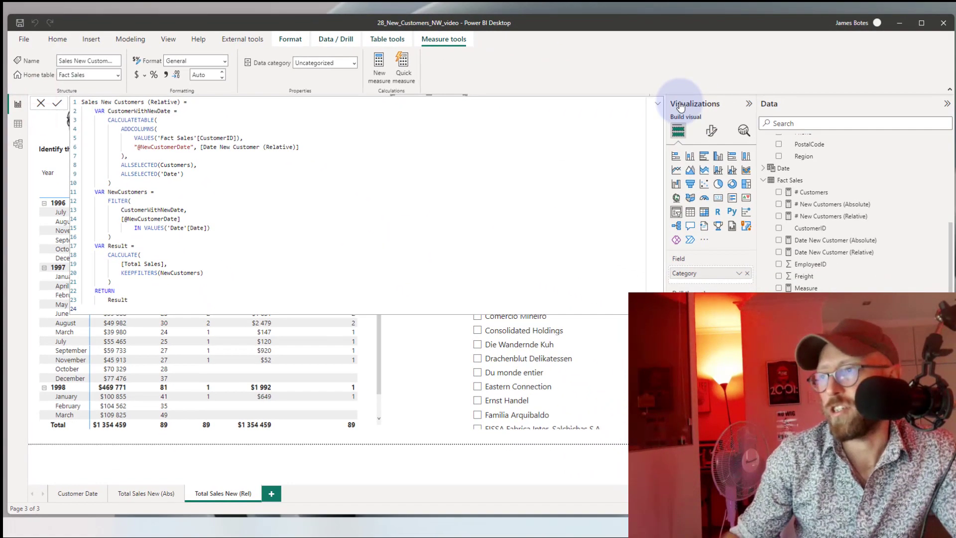
pyautogui.click(658, 103)
pyautogui.click(359, 258)
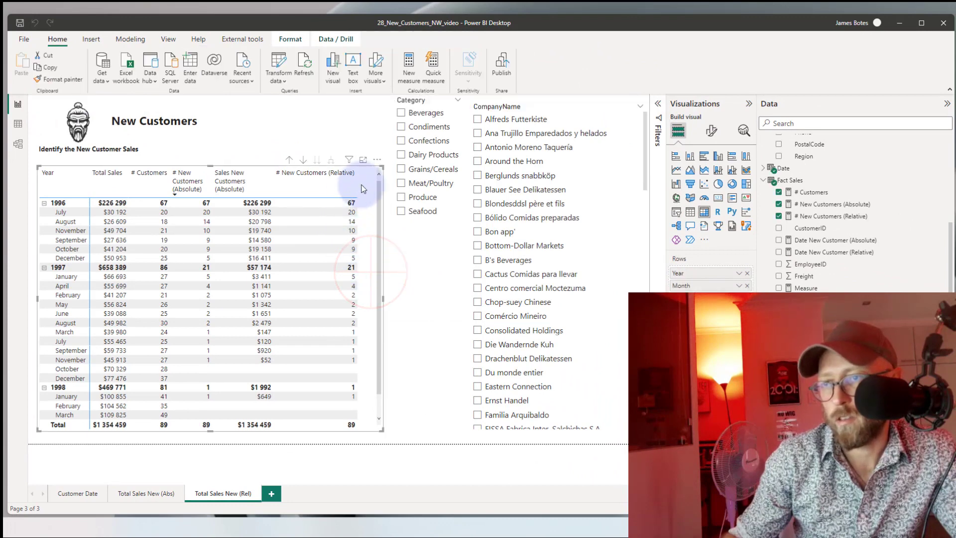
pyautogui.moveTo(359, 182); pyautogui.dragTo(314, 182)
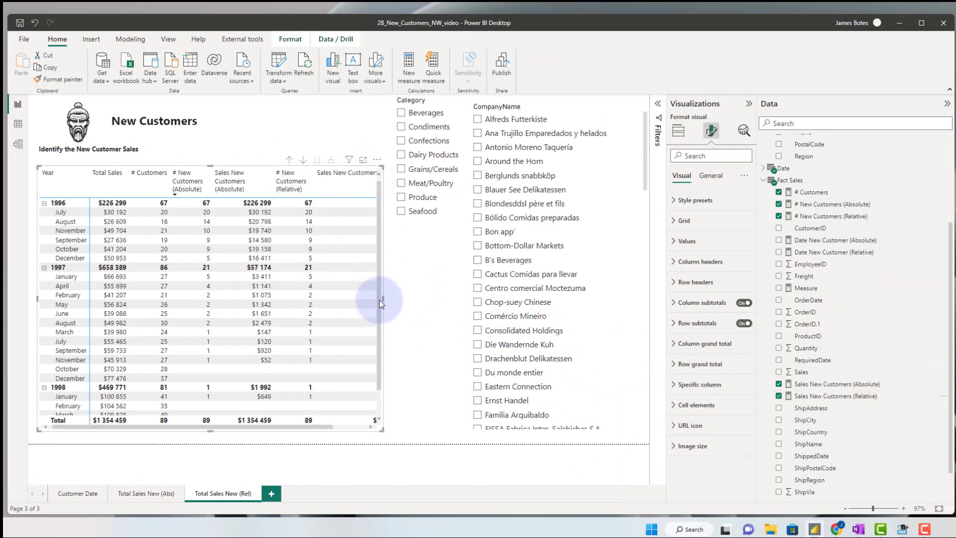
# Widen the matrix to fit the new sales column and sort it by Sales New Customers (Relative) in descending order
pyautogui.moveTo(383, 299); pyautogui.dragTo(402, 299)
pyautogui.click(332, 181)
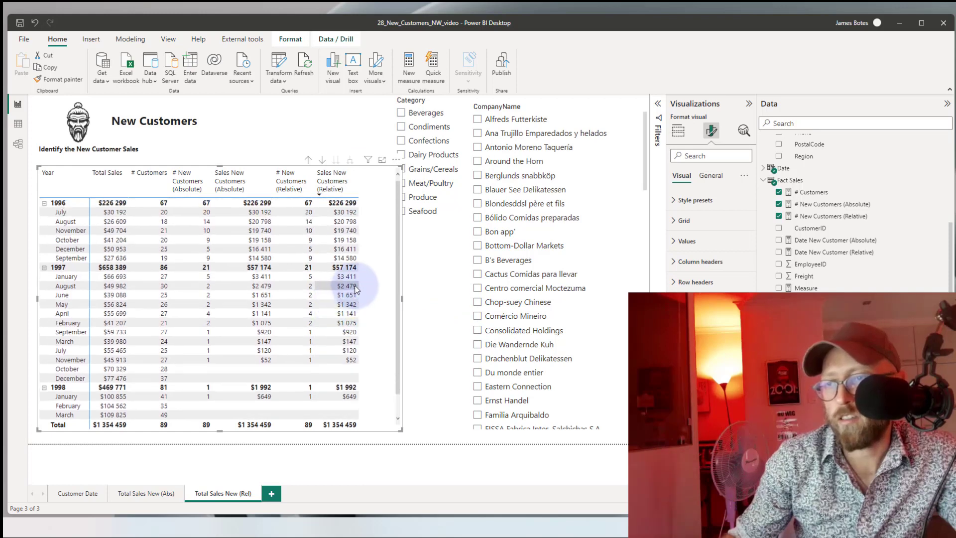
# Compare the matrix's absolute and relative new customer sales across the product categories one at a time, ending on Beverages
pyautogui.click(401, 114)
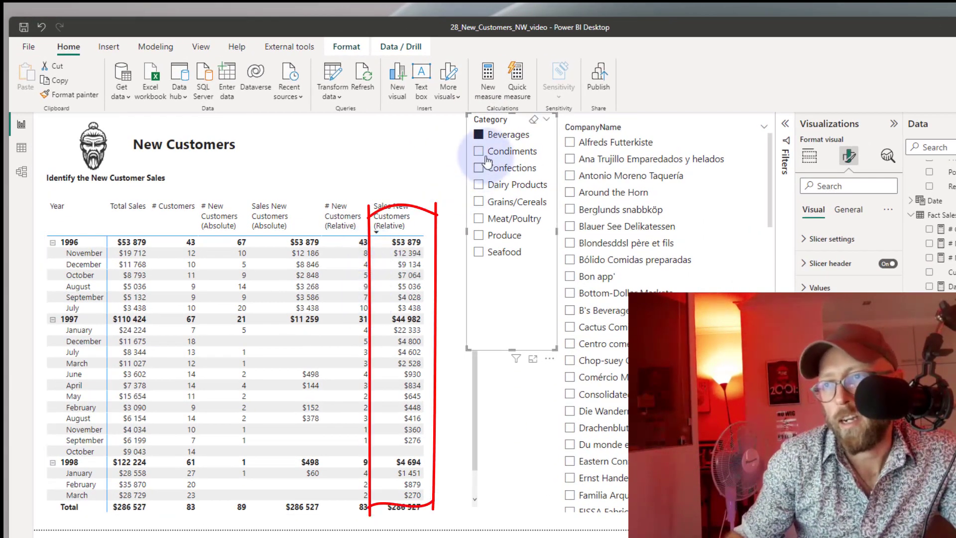
pyautogui.click(479, 151)
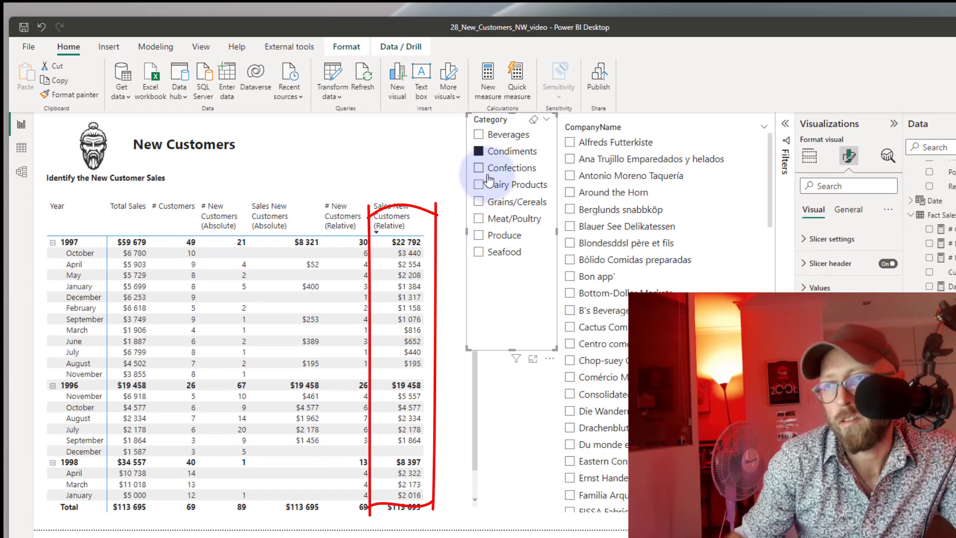
pyautogui.click(479, 169)
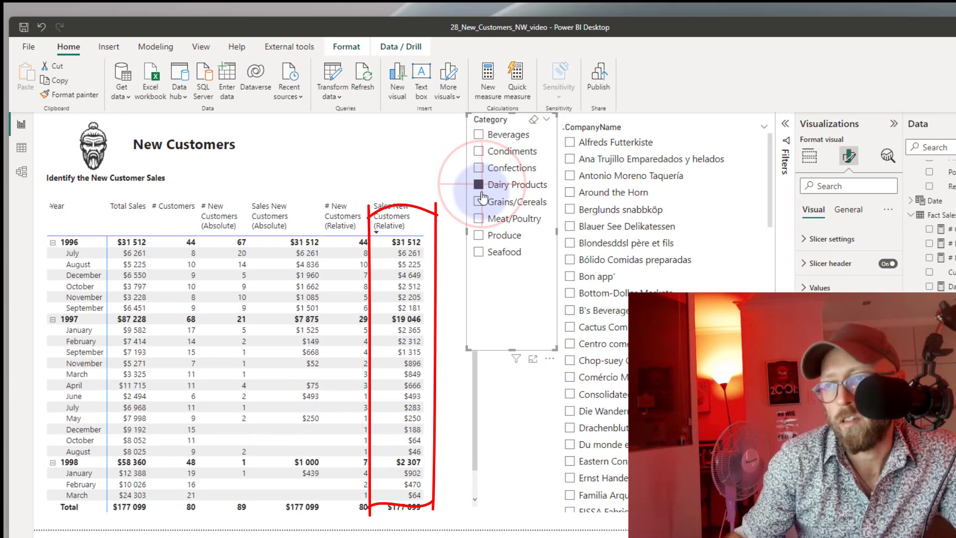
pyautogui.click(481, 200)
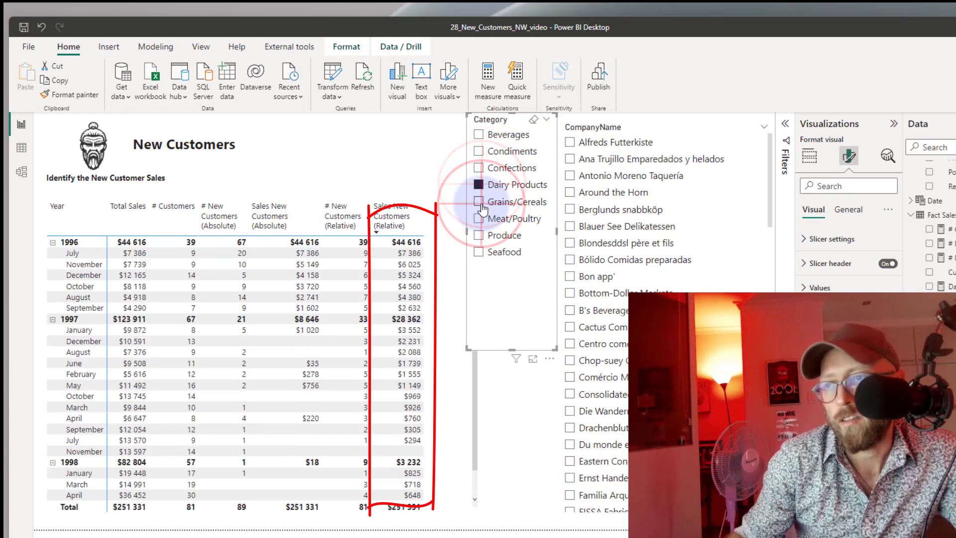
pyautogui.click(478, 237)
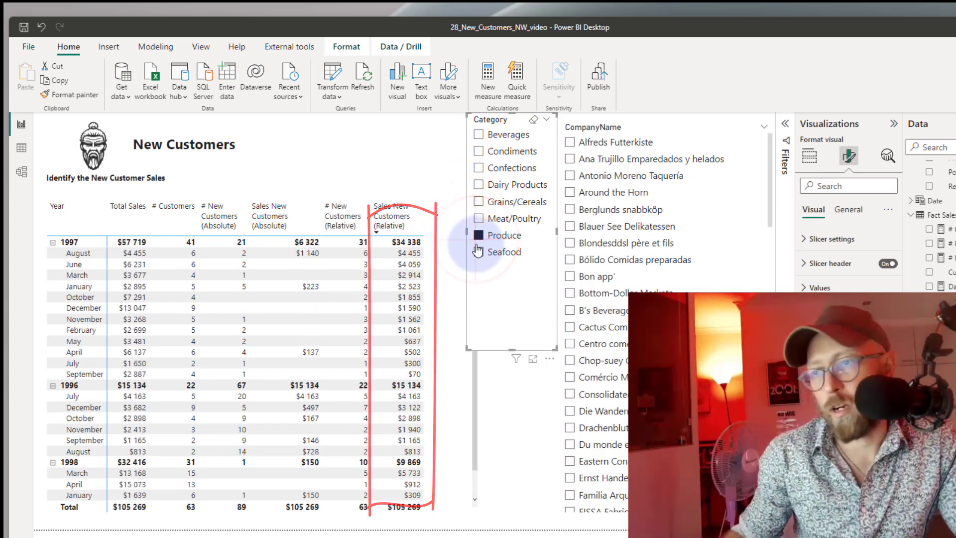
pyautogui.click(479, 252)
pyautogui.click(479, 219)
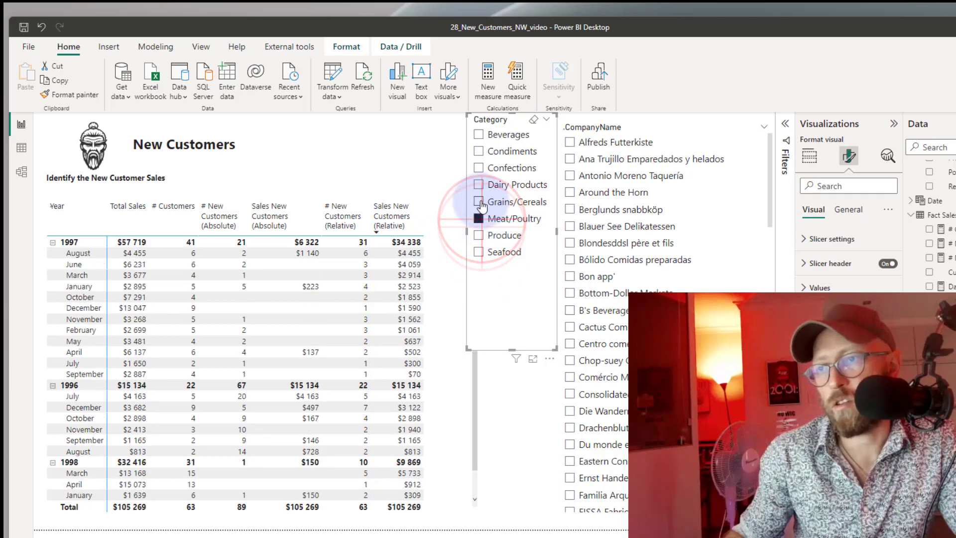
pyautogui.click(478, 184)
pyautogui.click(478, 168)
pyautogui.click(478, 135)
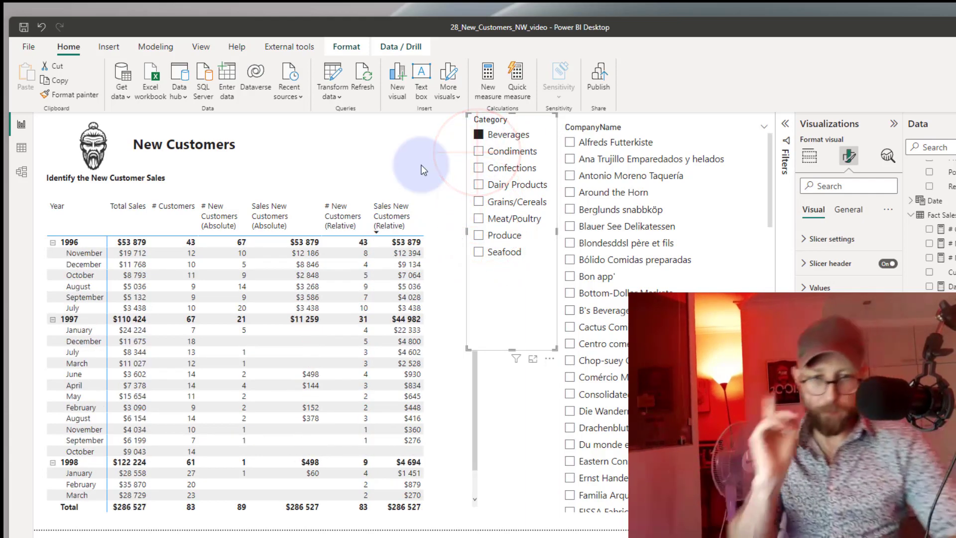